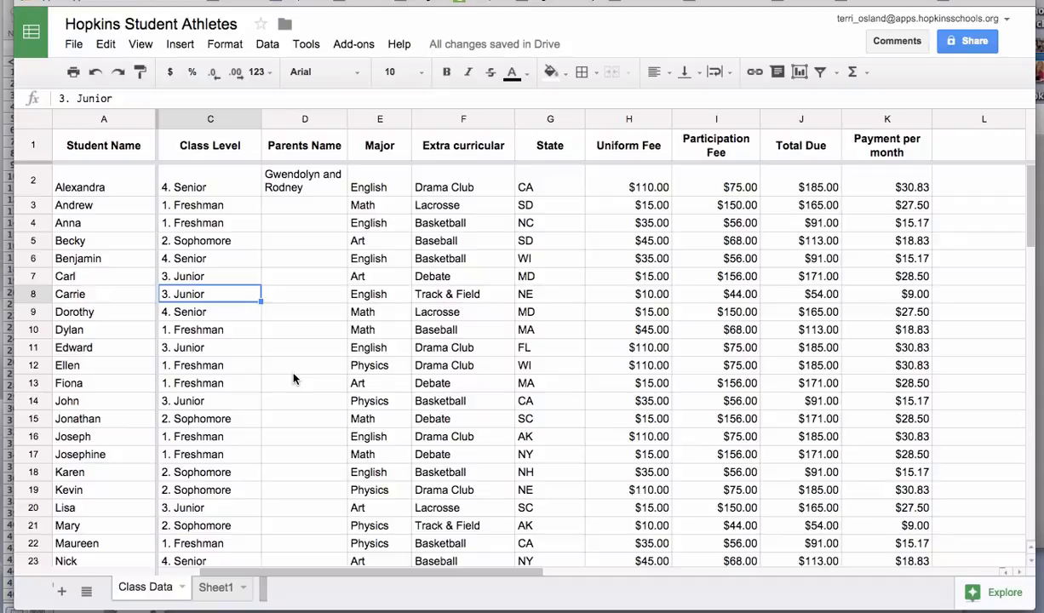
{"action": "left_click", "coordinate": [173, 49]}
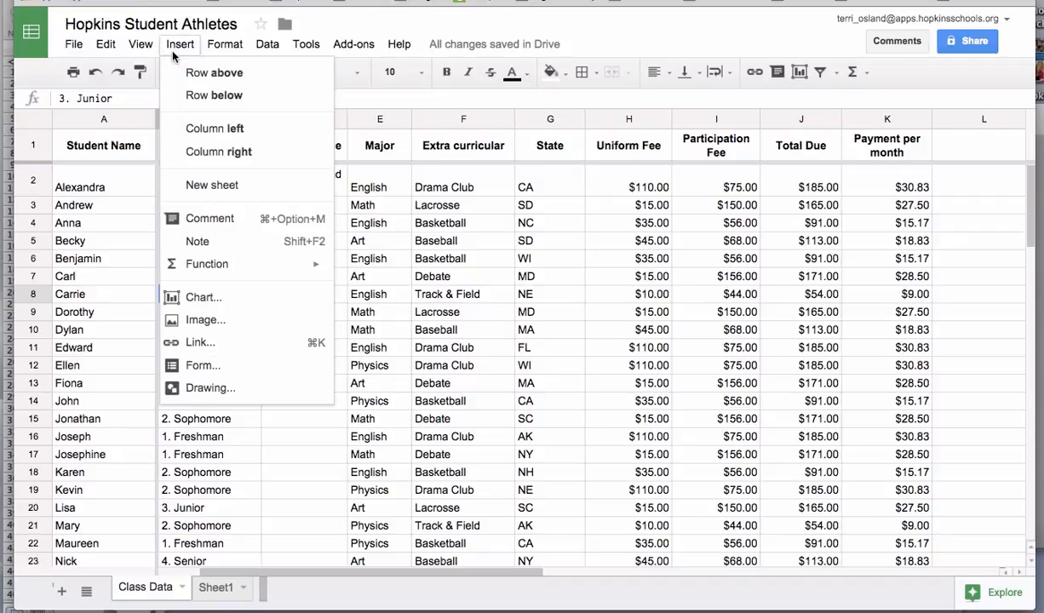
{"action": "mouse_move", "coordinate": [239, 267]}
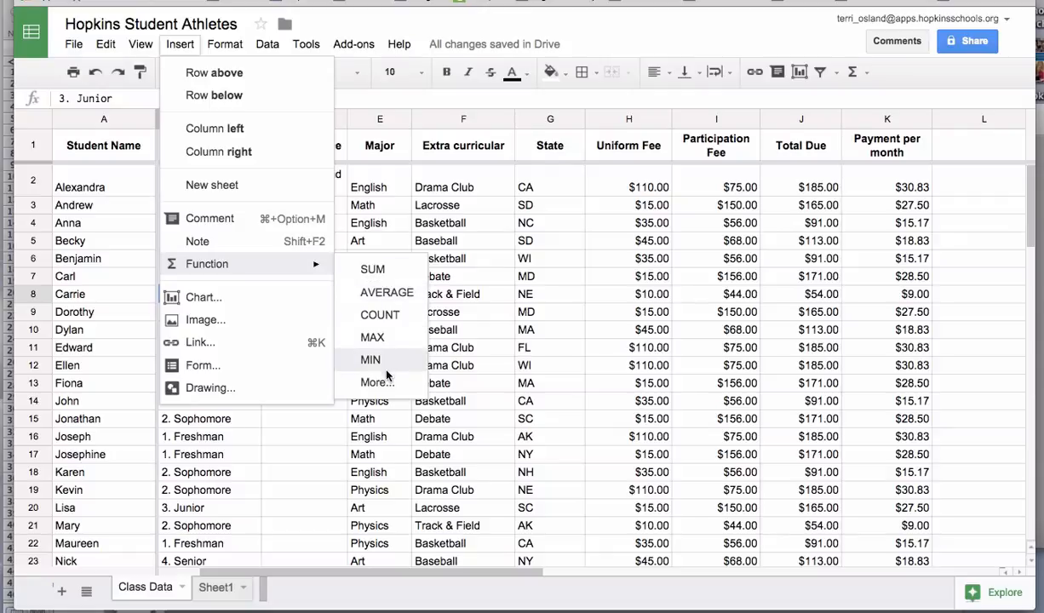
{"action": "left_click", "coordinate": [345, 583]}
Step: Widen columns A and B on Sheet1
{"action": "left_click", "coordinate": [231, 591]}
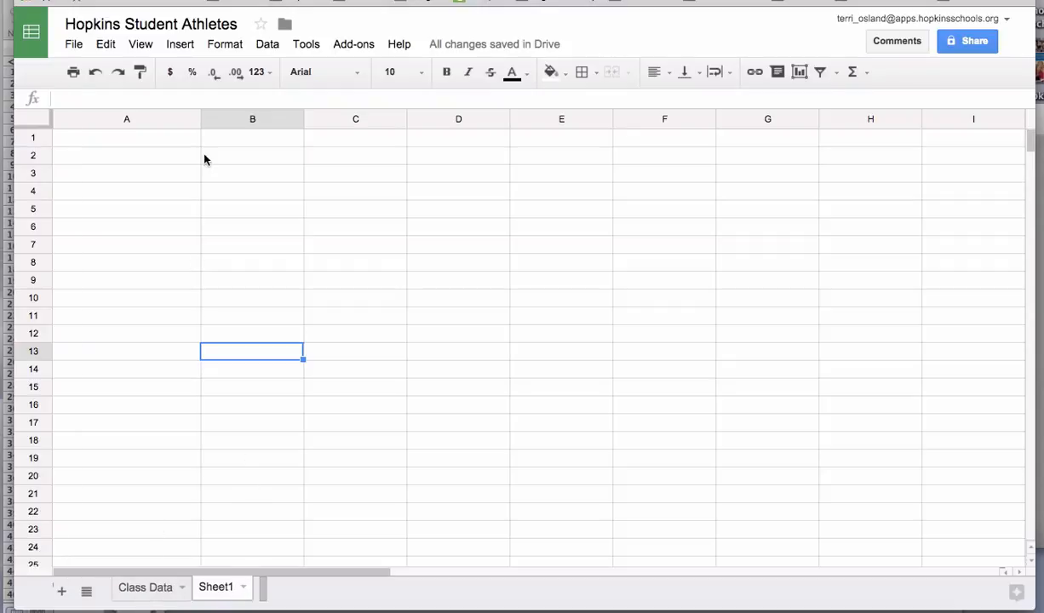
{"action": "left_click_drag", "start_coordinate": [201, 122], "coordinate": [255, 122]}
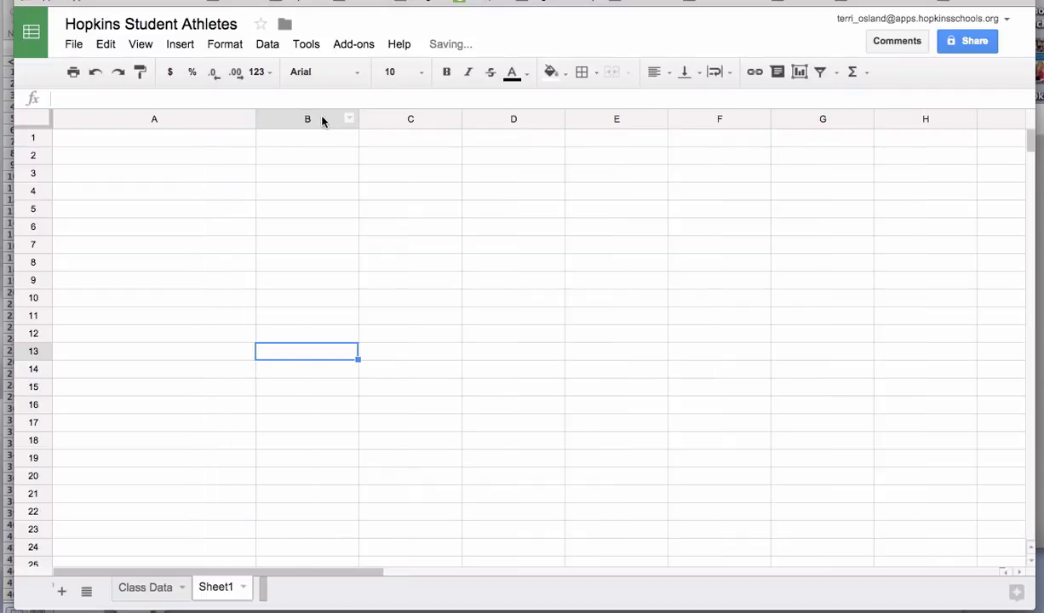
{"action": "left_click_drag", "start_coordinate": [356, 123], "coordinate": [405, 121]}
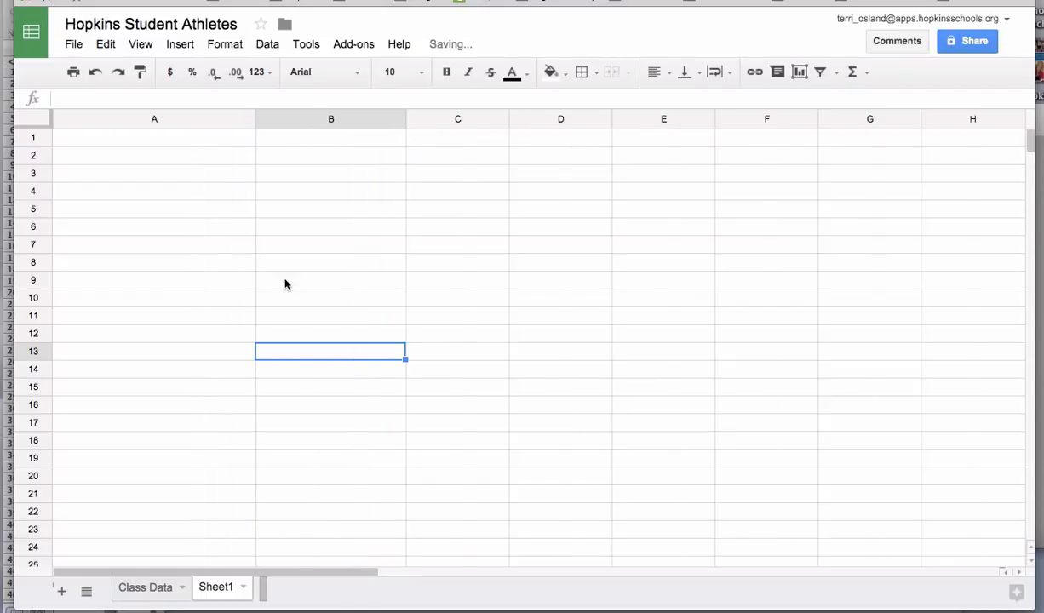
{"action": "left_click", "coordinate": [149, 590]}
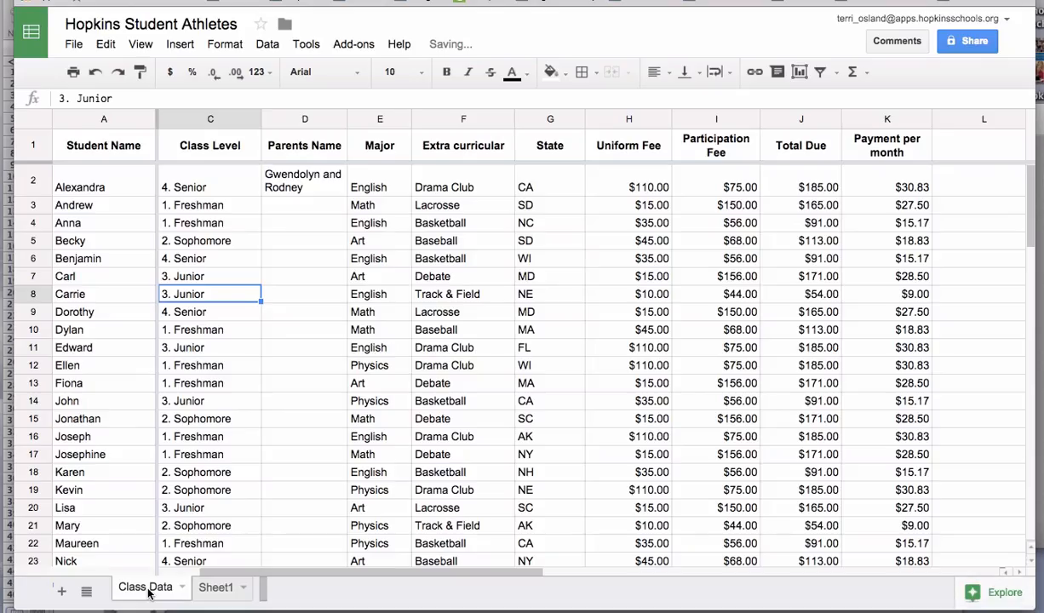
{"action": "left_click", "coordinate": [209, 587]}
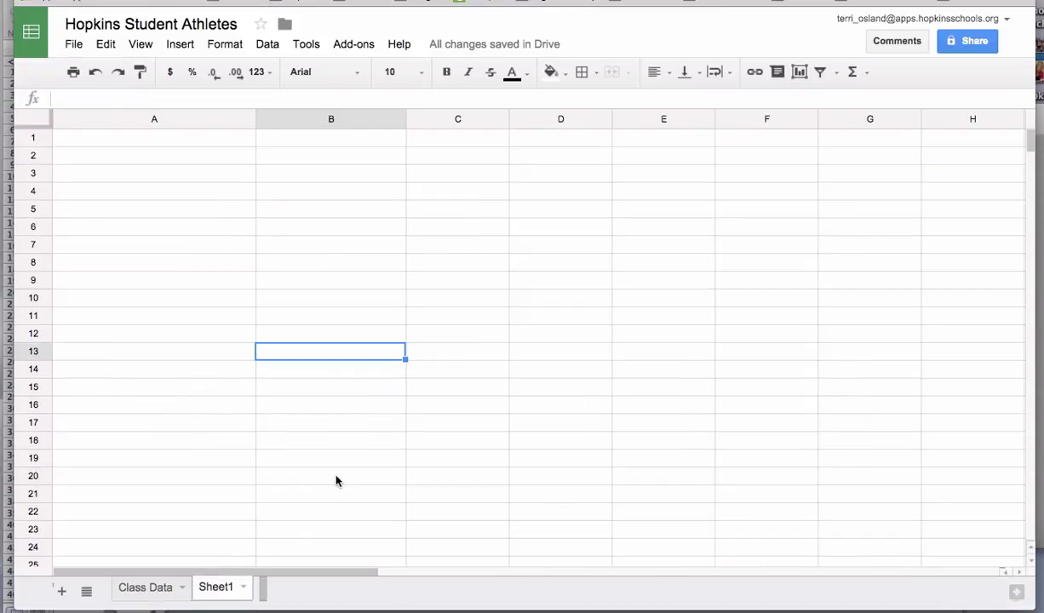
Step: Enter the question "What is the highest participation cost?" in cell A1 of Sheet1
{"action": "left_click", "coordinate": [172, 140]}
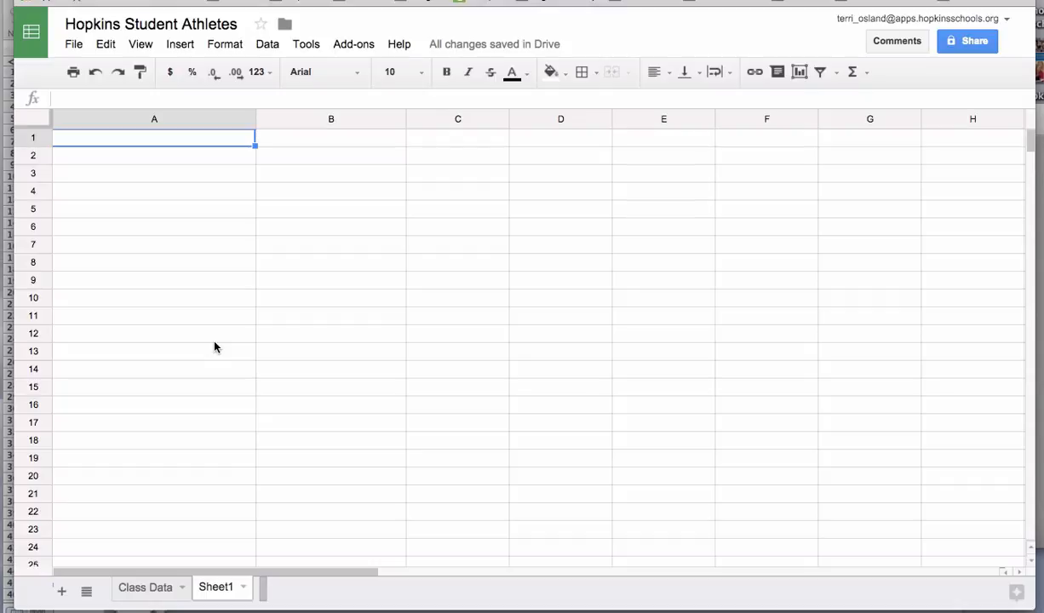
{"action": "type", "text": "What is the"}
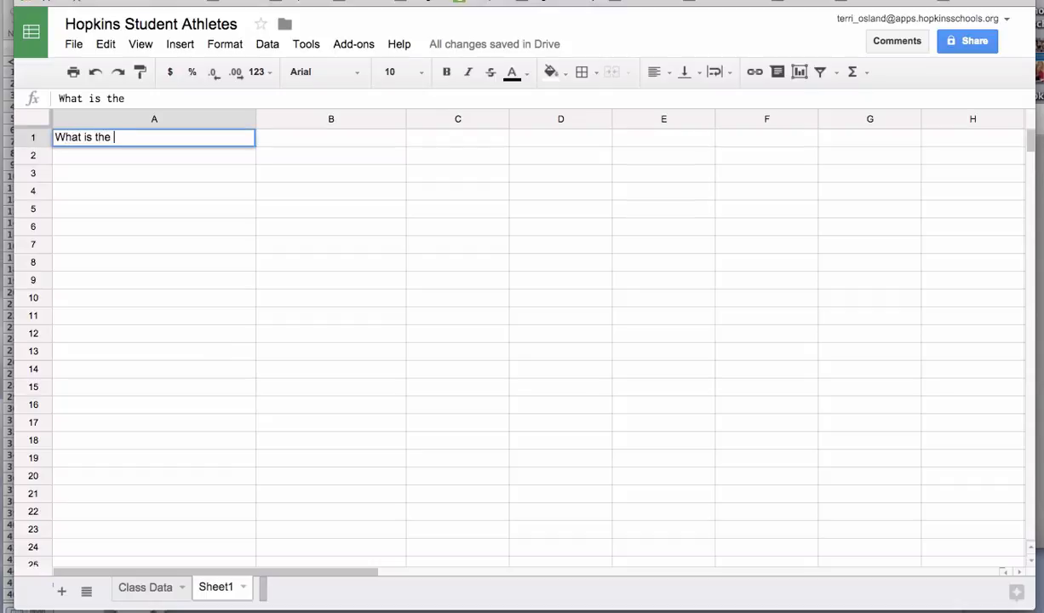
{"action": "type", "text": " highest pa"}
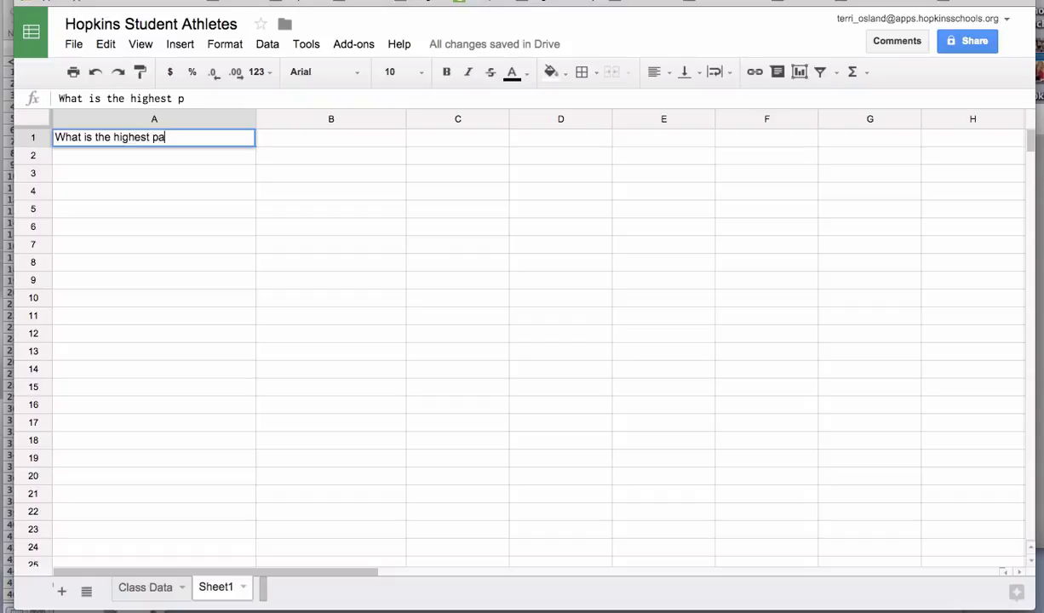
{"action": "type", "text": "rticip"}
{"action": "key", "text": "BackSpace"}
{"action": "type", "text": "ipation cost?"}
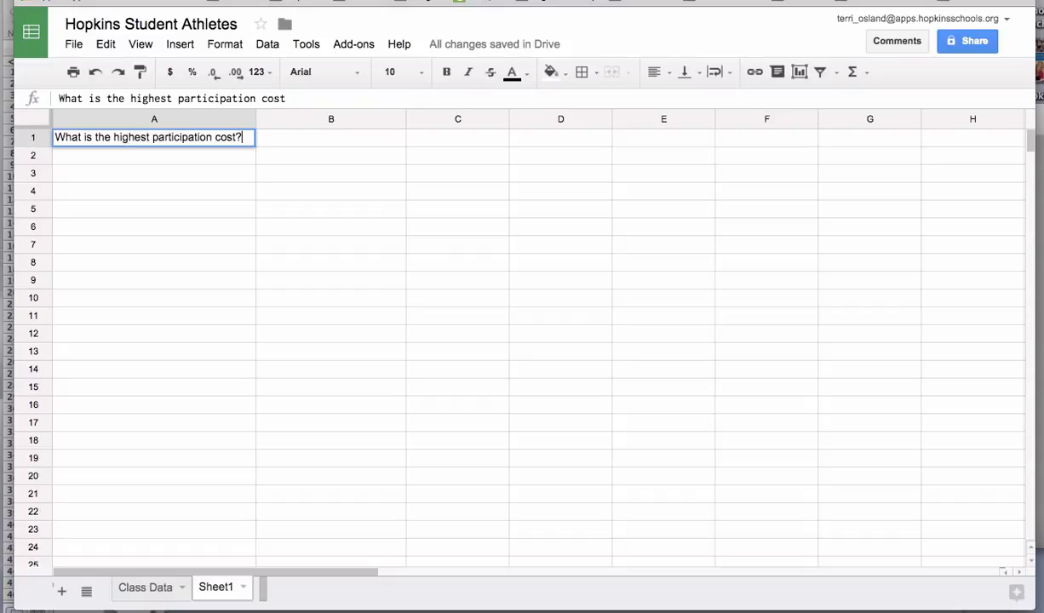
{"action": "key", "text": "Return"}
Step: Add the labels "Ave cost of uniforms" in cell A2 and "Total income?" in cell A3
{"action": "type", "text": "Ave "}
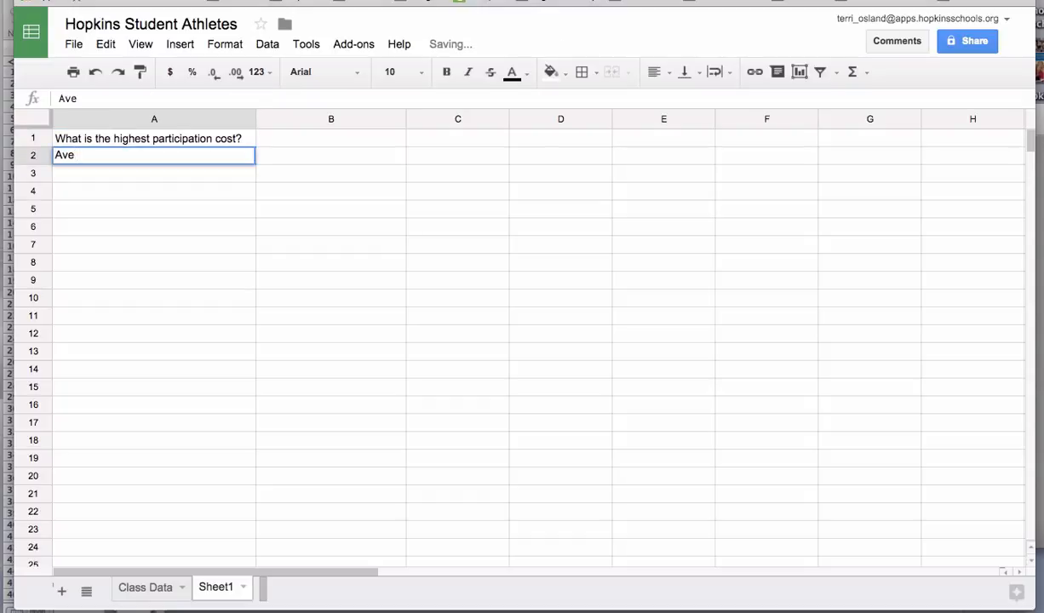
{"action": "type", "text": "cost"}
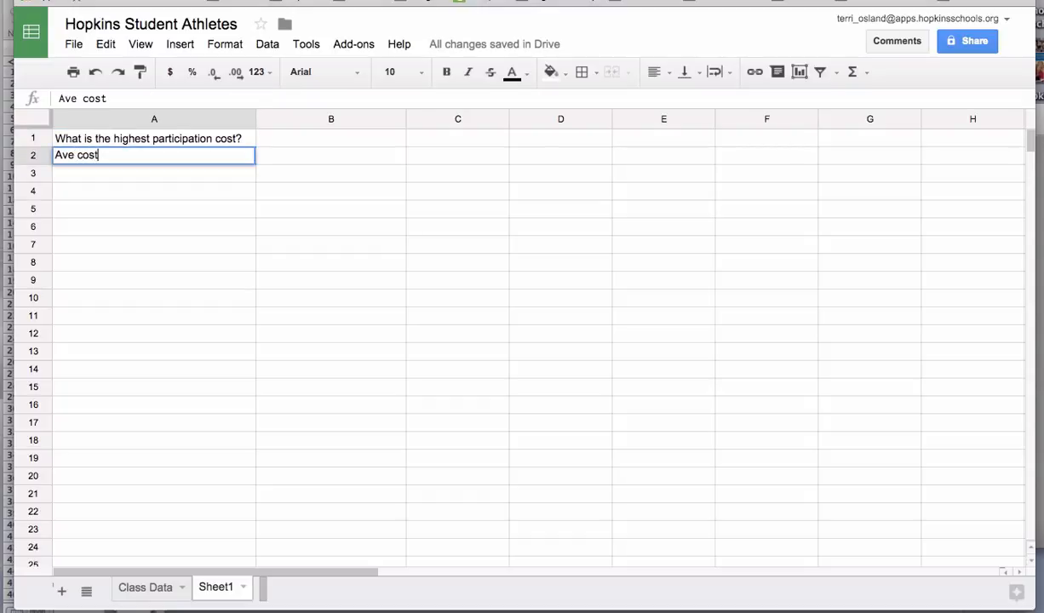
{"action": "type", "text": " of uniform"}
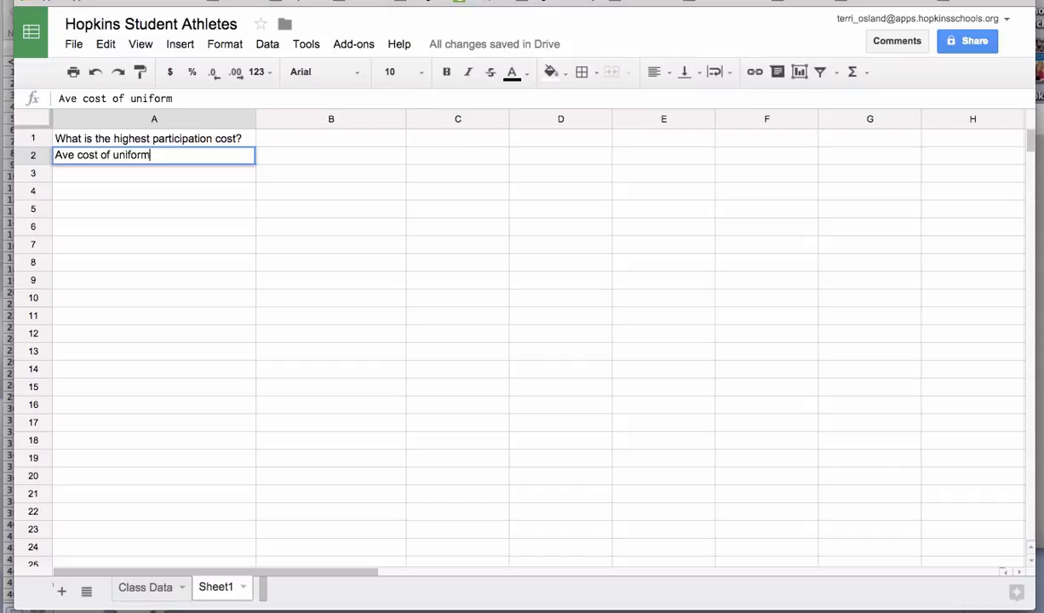
{"action": "type", "text": "s"}
{"action": "key", "text": "Return"}
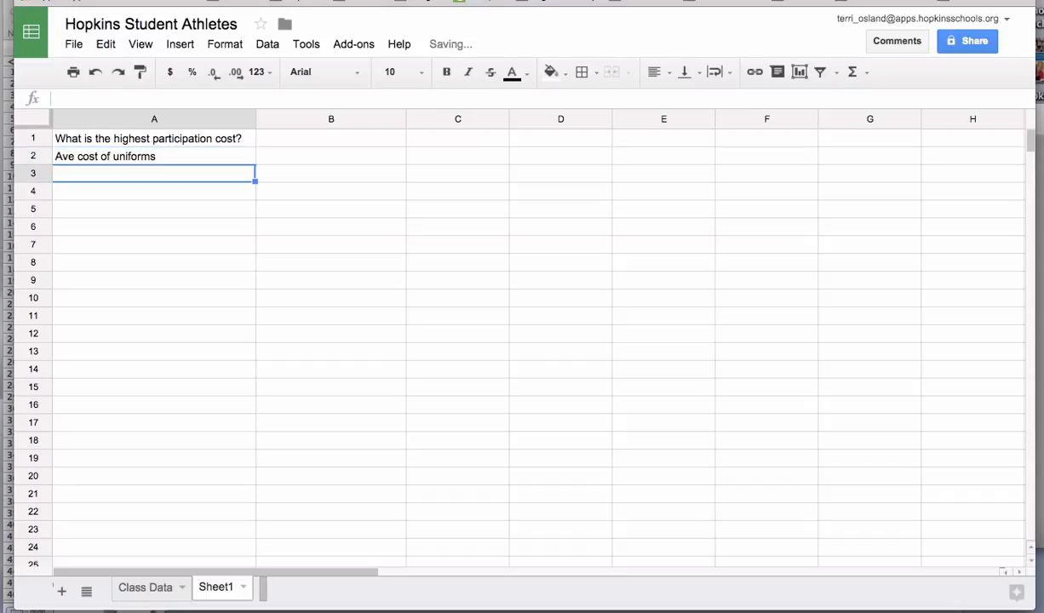
{"action": "type", "text": "Total"}
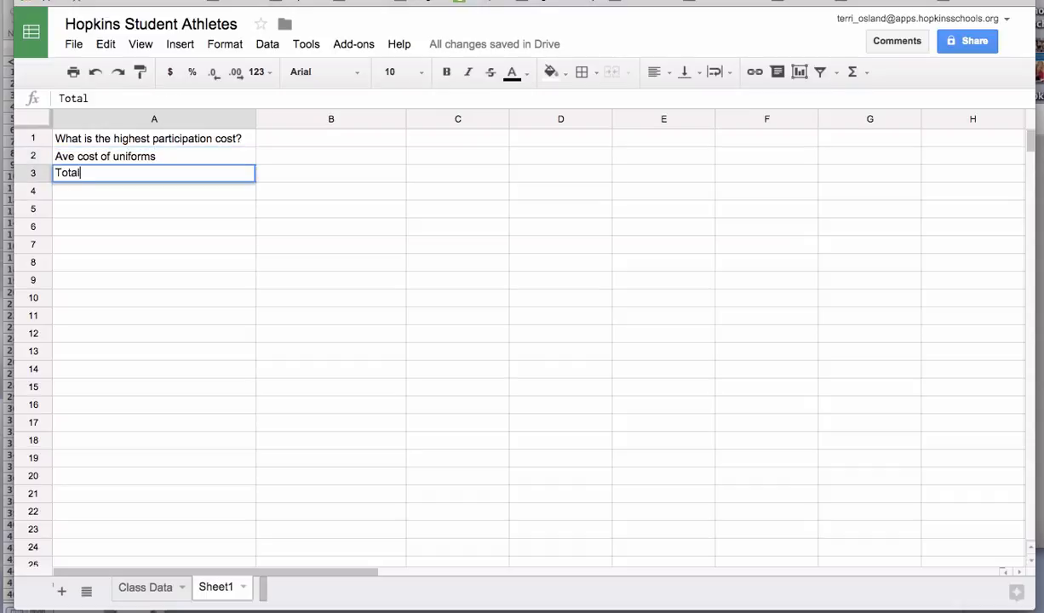
{"action": "type", "text": " income?"}
{"action": "key", "text": "Return"}
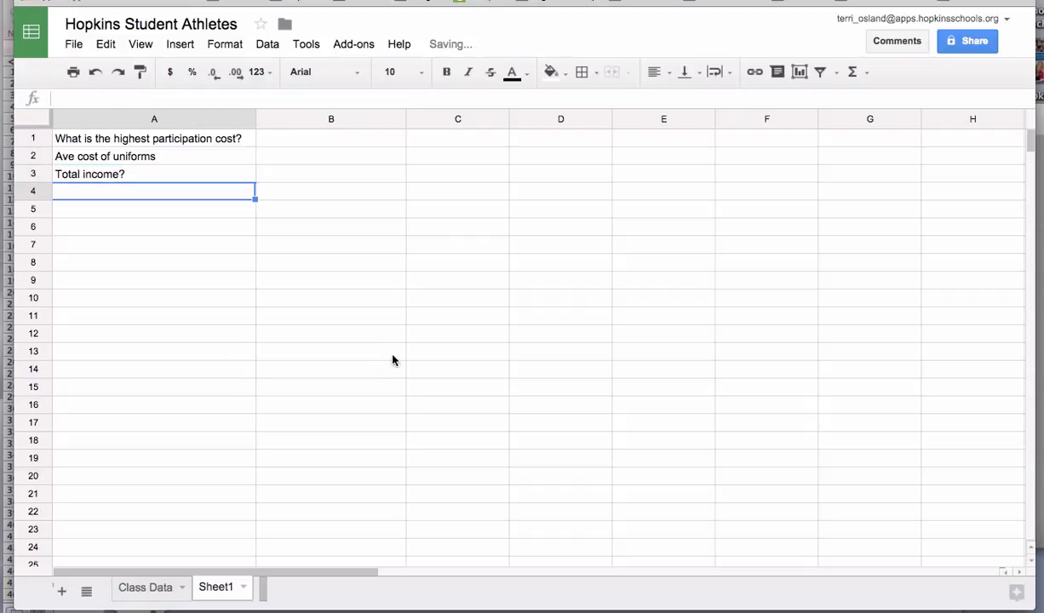
Step: Insert a MAX function in Sheet1 cell B1 that references the whole Participation Fee column I of the Class Data sheet
{"action": "left_click", "coordinate": [337, 141]}
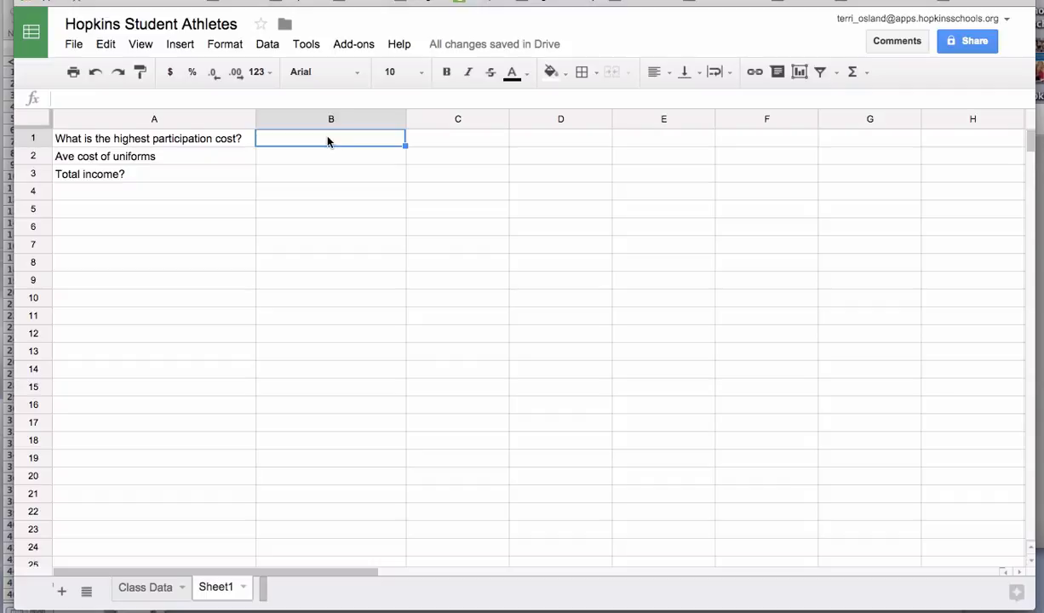
{"action": "left_click", "coordinate": [181, 45]}
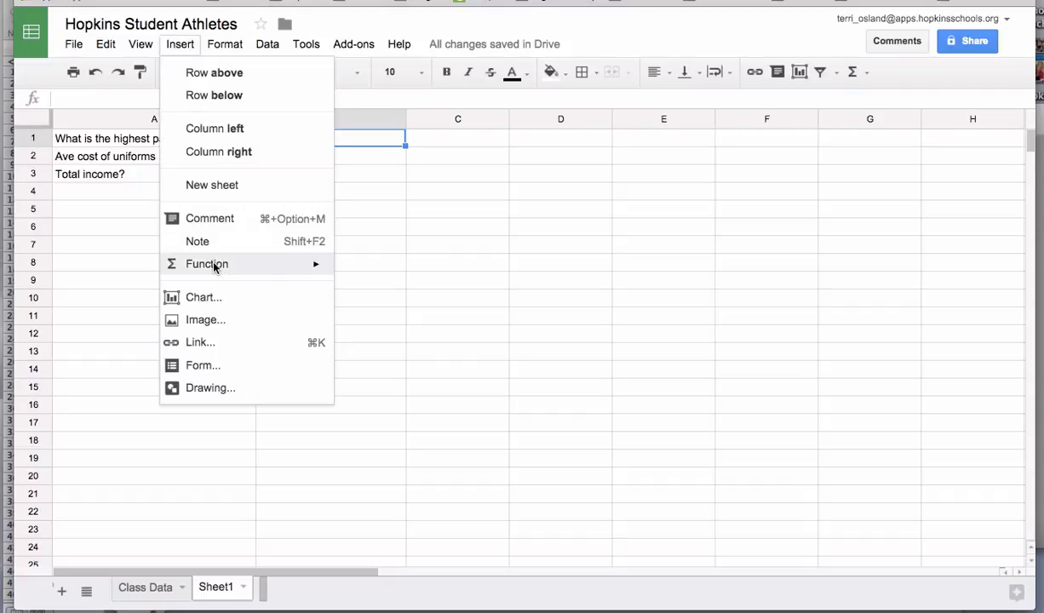
{"action": "mouse_move", "coordinate": [215, 267]}
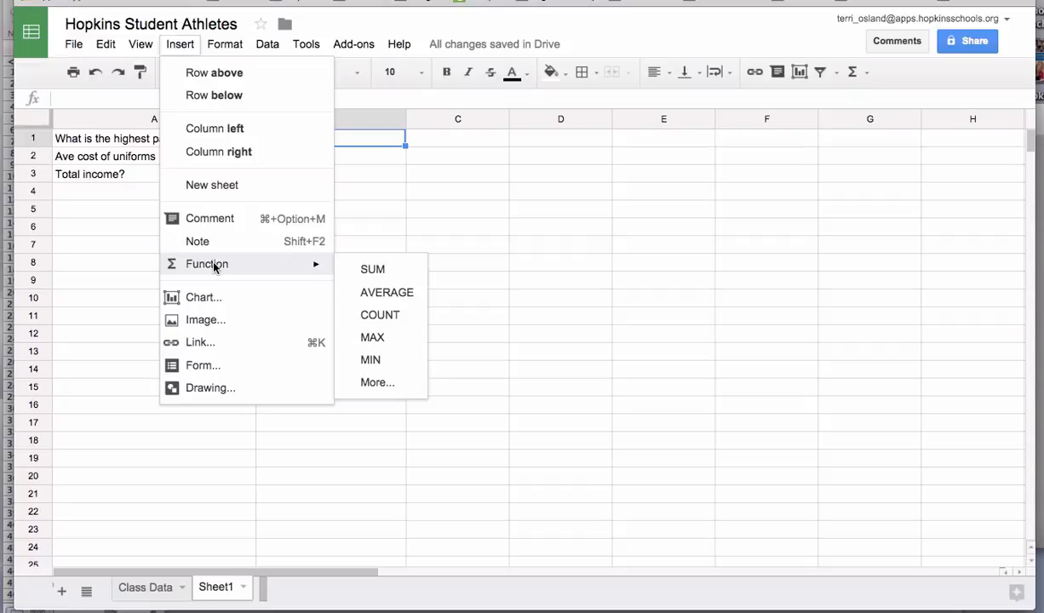
{"action": "left_click", "coordinate": [372, 337]}
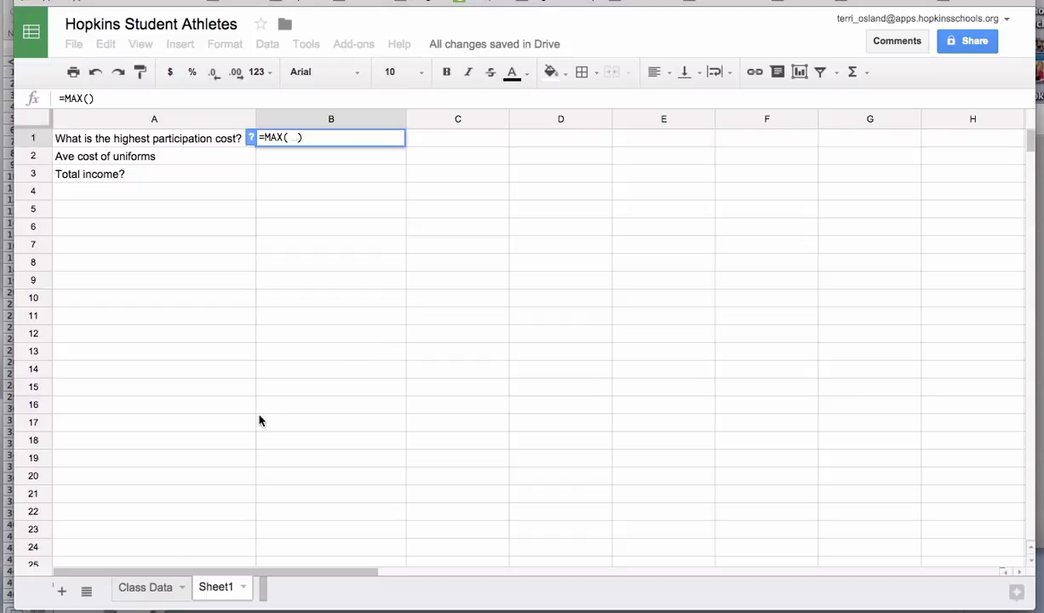
{"action": "left_click", "coordinate": [145, 588]}
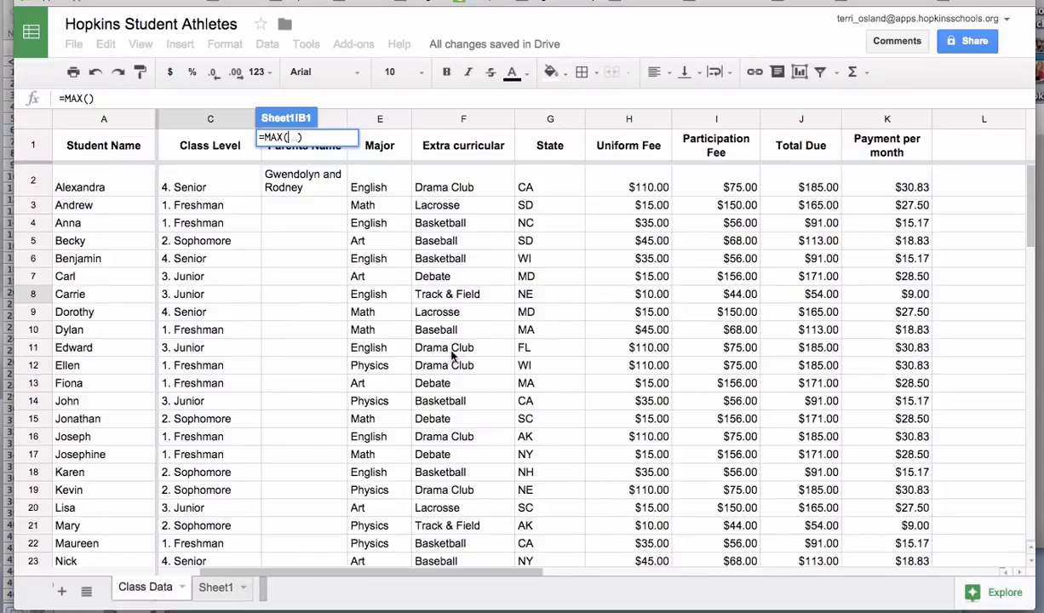
{"action": "left_click", "coordinate": [716, 124]}
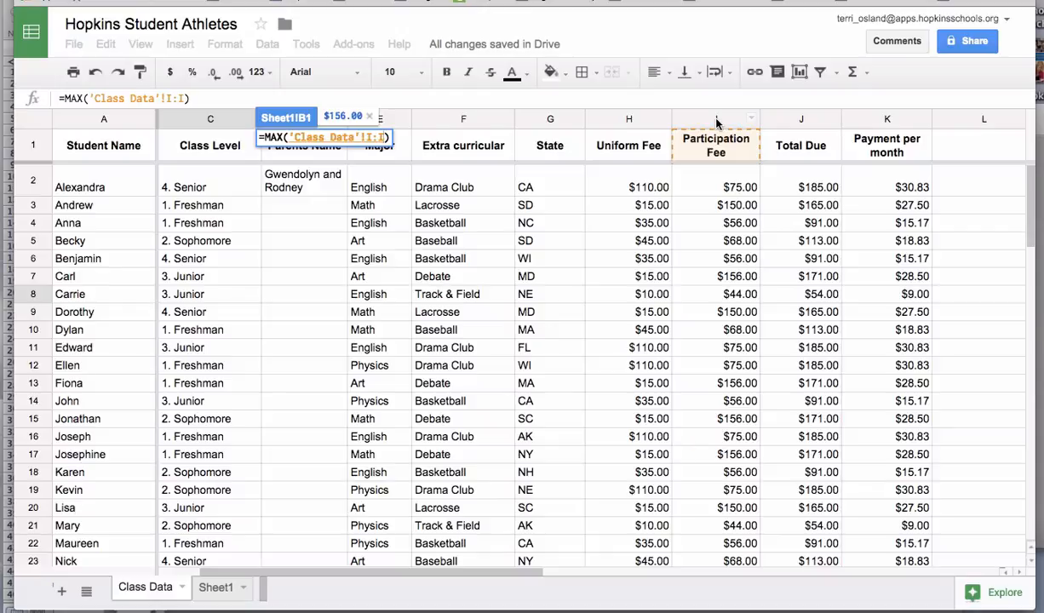
{"action": "key", "text": "Return"}
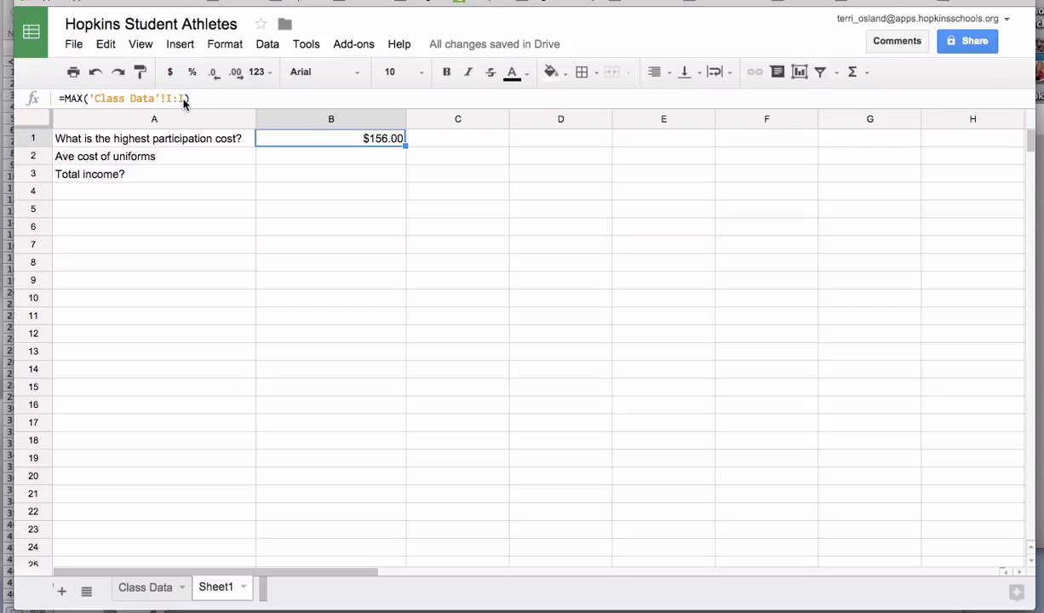
Step: Examine how the MAX formula in cell B1 refers to the Class Data sheet and its column
{"action": "left_click_drag", "start_coordinate": [184, 99], "coordinate": [105, 102]}
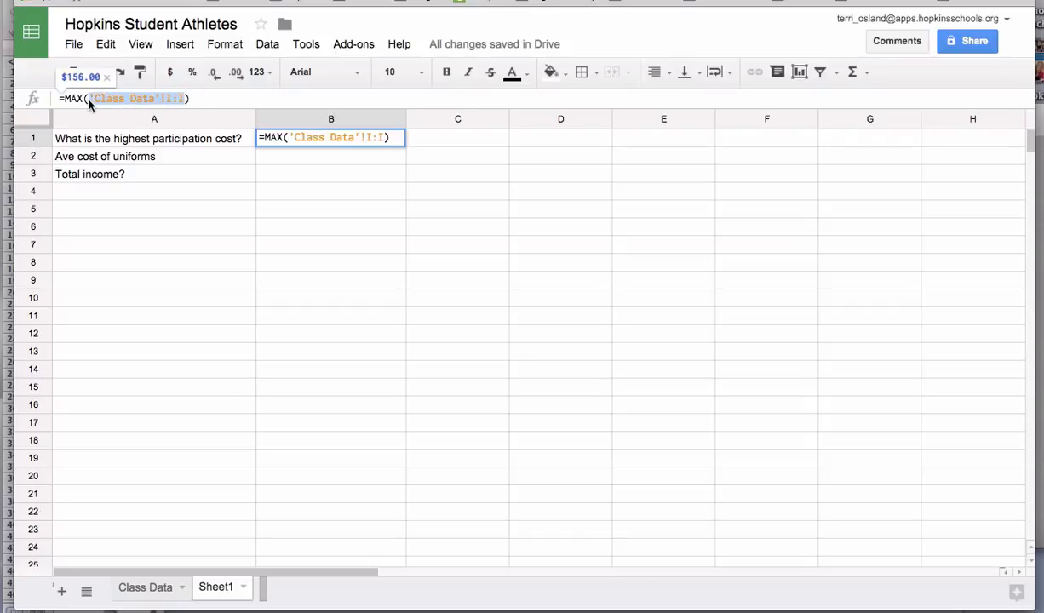
{"action": "left_click", "coordinate": [186, 165]}
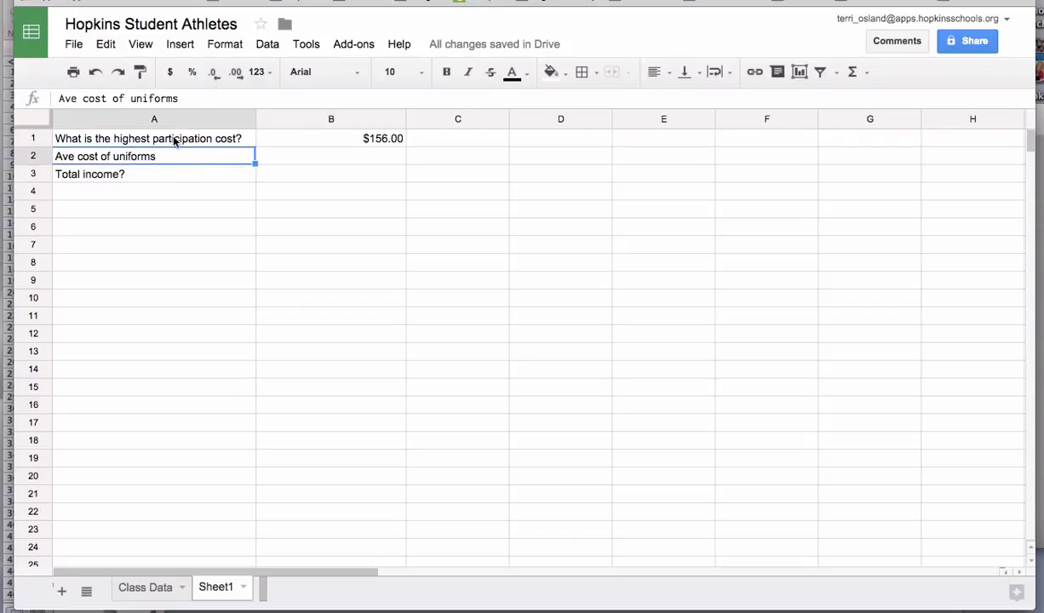
{"action": "left_click", "coordinate": [337, 138]}
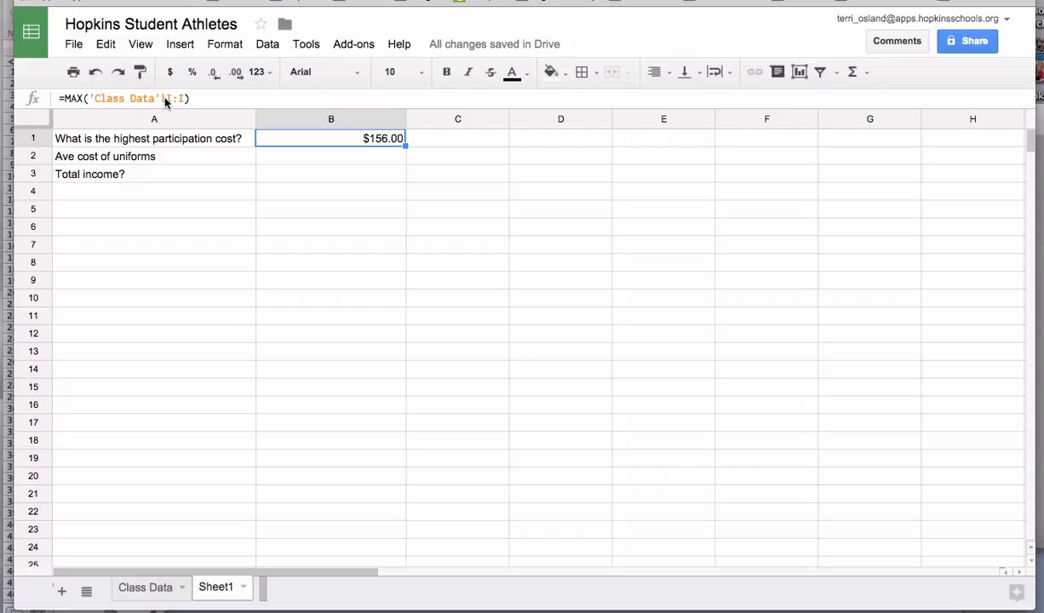
{"action": "type", "text": "!"}
{"action": "left_click", "coordinate": [349, 226]}
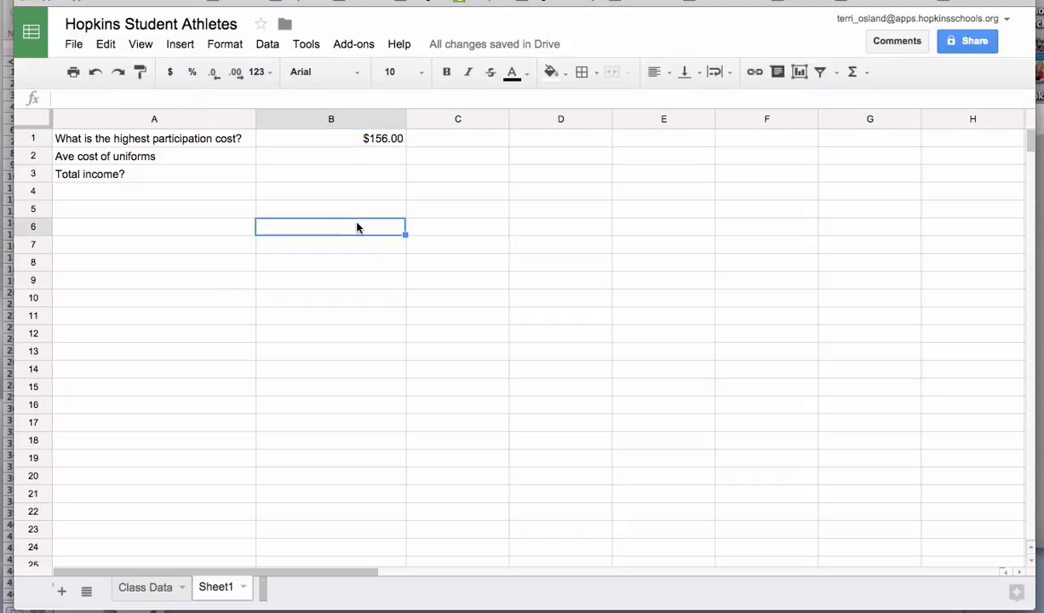
Step: Insert an empty AVERAGE function in cell B2 of Sheet1, beside the "Ave cost of uniforms" label
{"action": "left_click", "coordinate": [343, 158]}
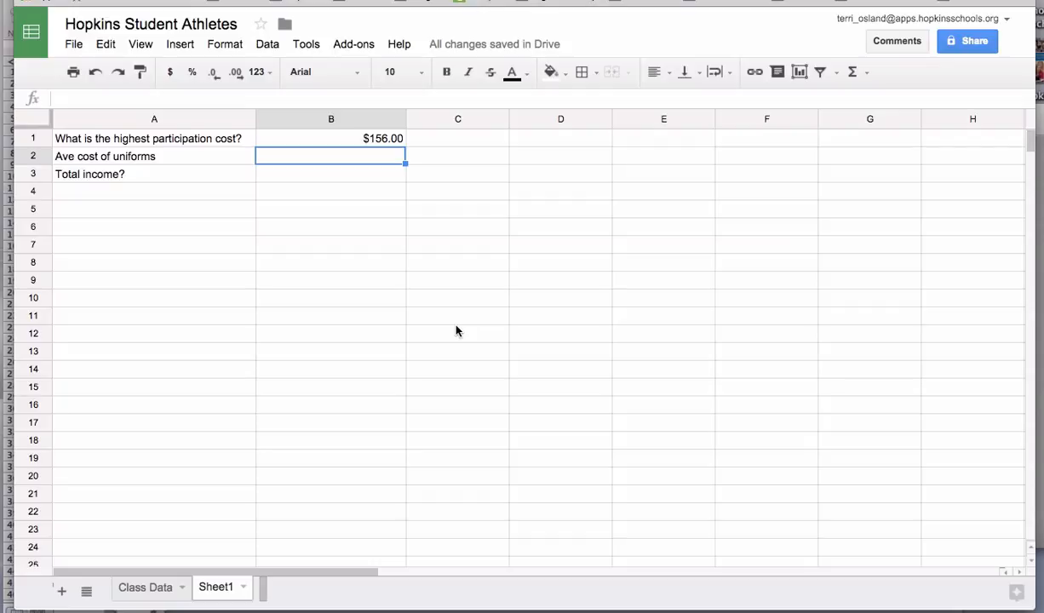
{"action": "type", "text": "="}
{"action": "key", "text": "BackSpace"}
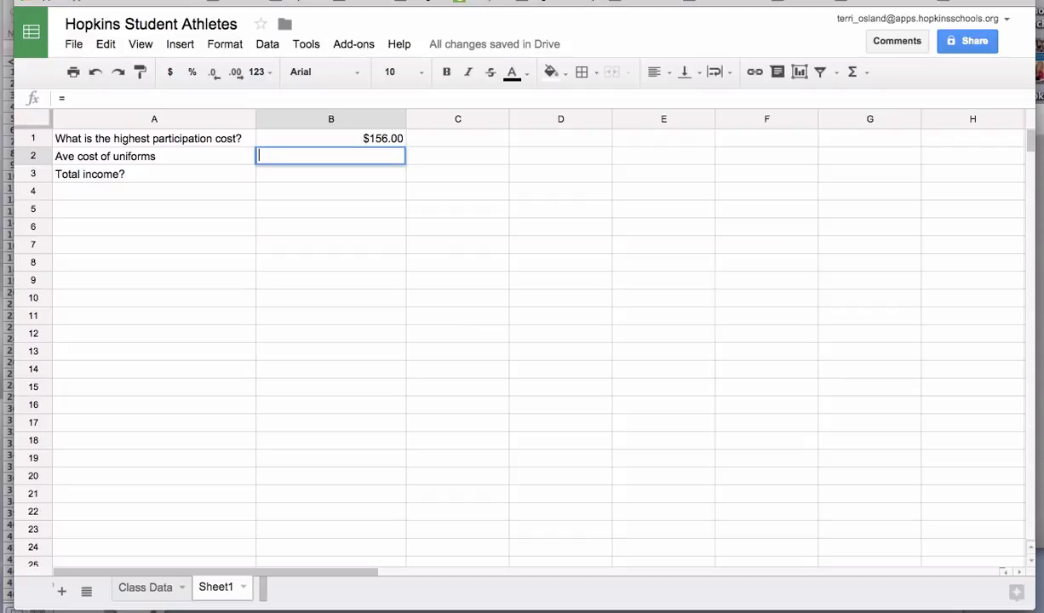
{"action": "left_click", "coordinate": [182, 45]}
{"action": "left_click", "coordinate": [183, 44]}
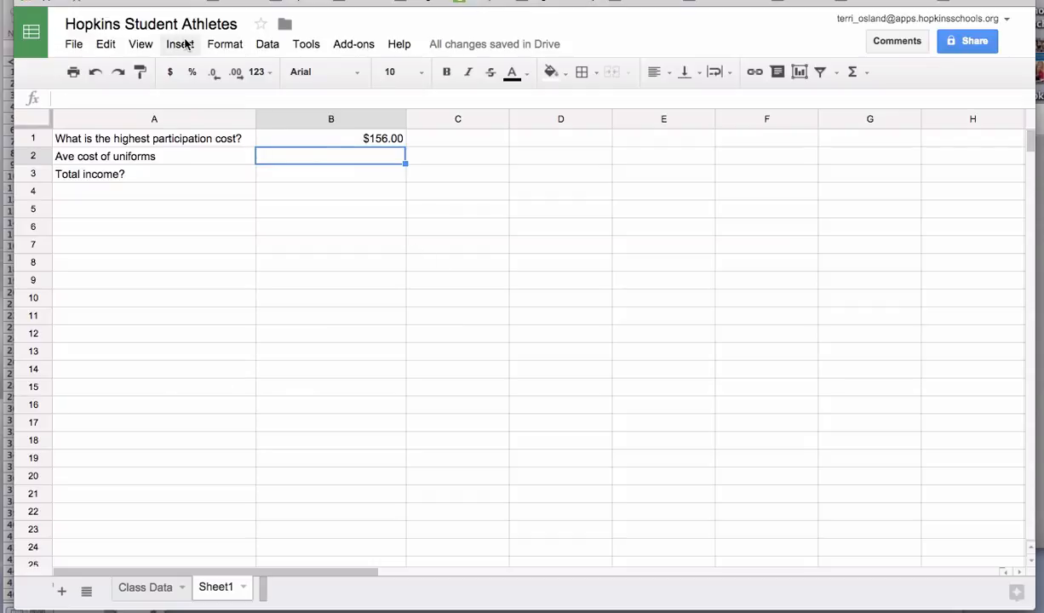
{"action": "left_click", "coordinate": [185, 45]}
{"action": "mouse_move", "coordinate": [223, 271]}
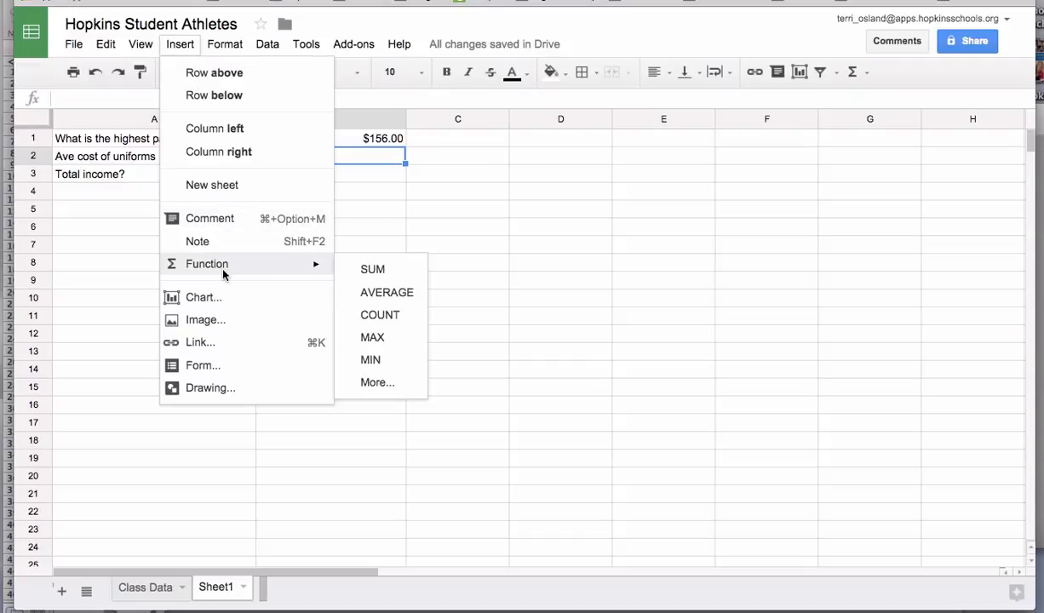
{"action": "left_click", "coordinate": [376, 294]}
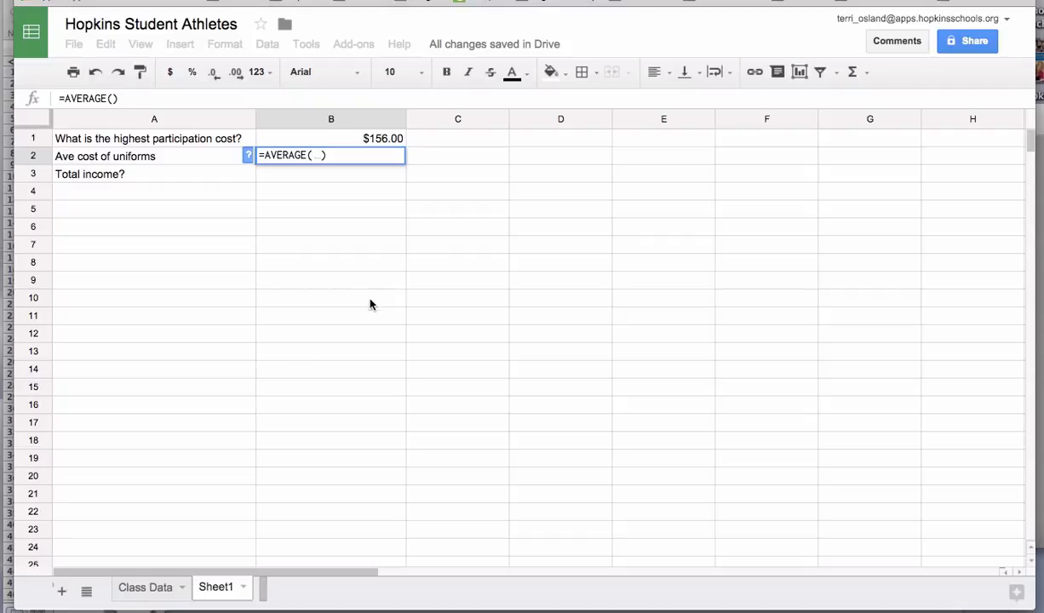
Step: Complete the AVERAGE formula in B2 with the whole Uniform Fee column H of the Class Data sheet, and check its reference
{"action": "left_click", "coordinate": [171, 593]}
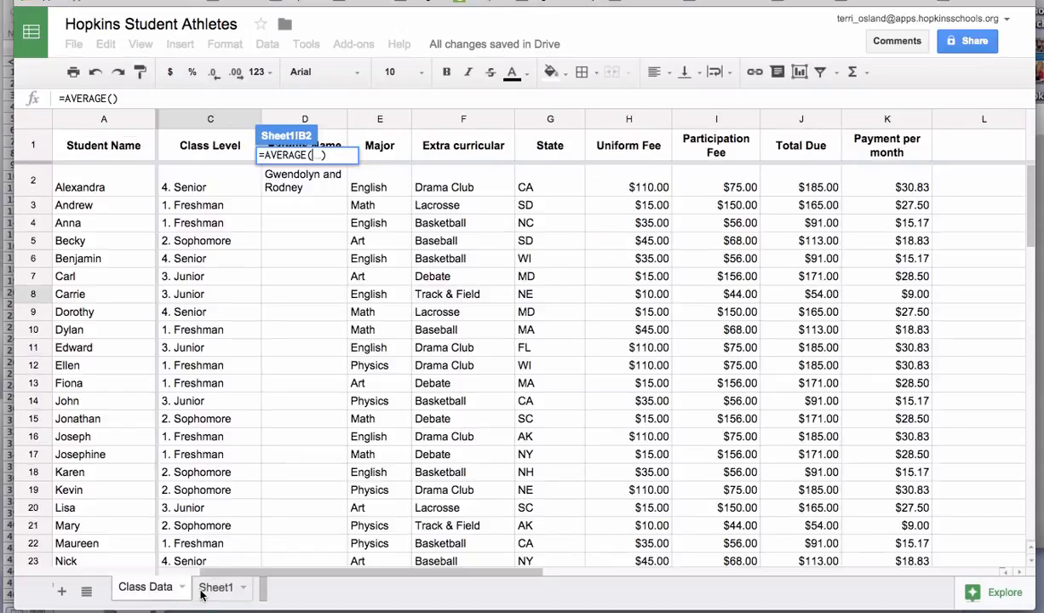
{"action": "left_click", "coordinate": [210, 590]}
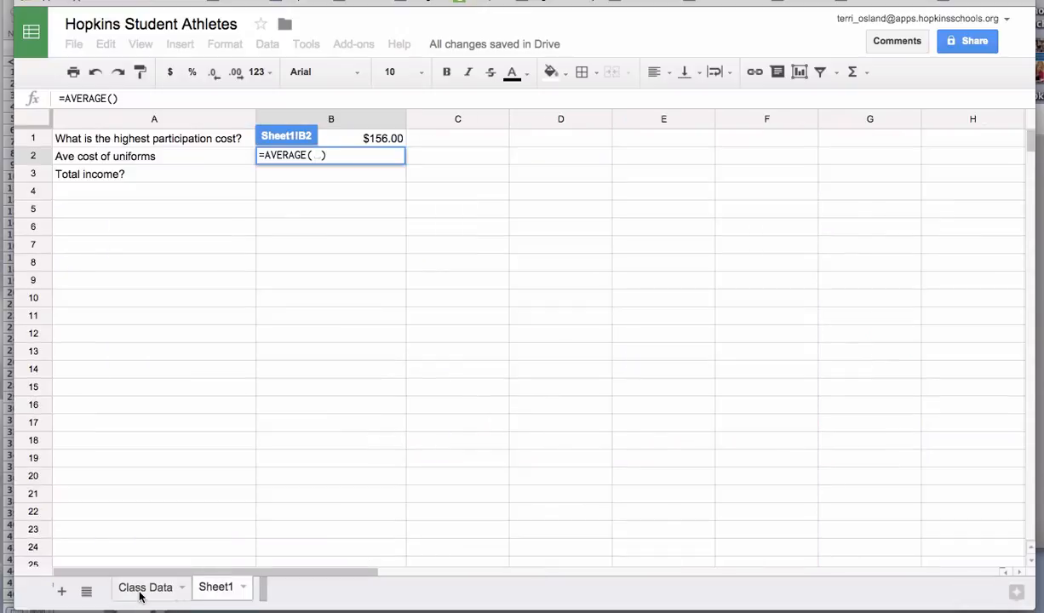
{"action": "left_click", "coordinate": [141, 593]}
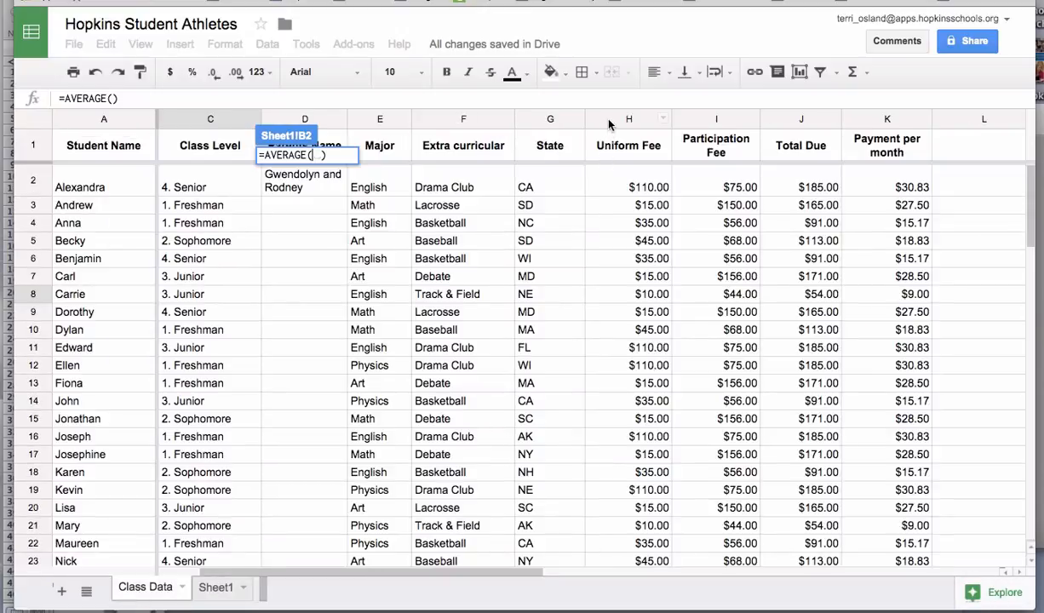
{"action": "left_click", "coordinate": [629, 120]}
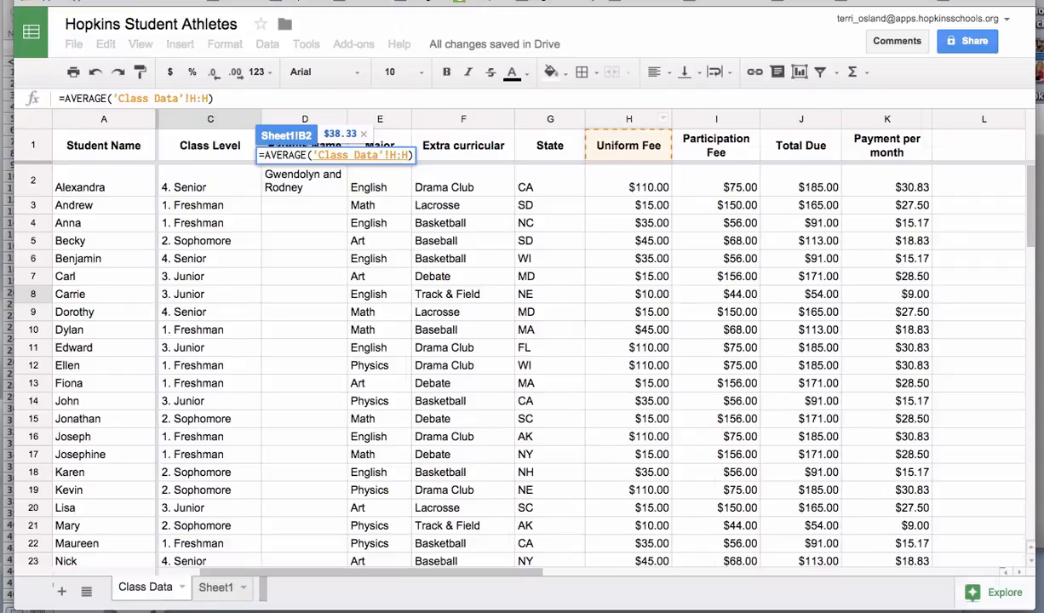
{"action": "key", "text": "Return"}
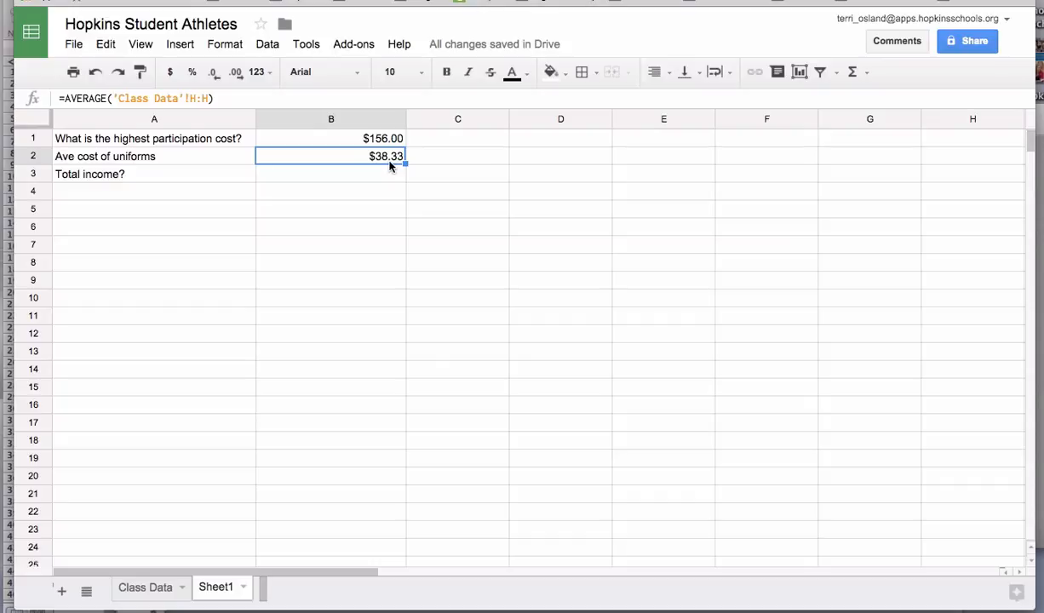
{"action": "left_click", "coordinate": [191, 100]}
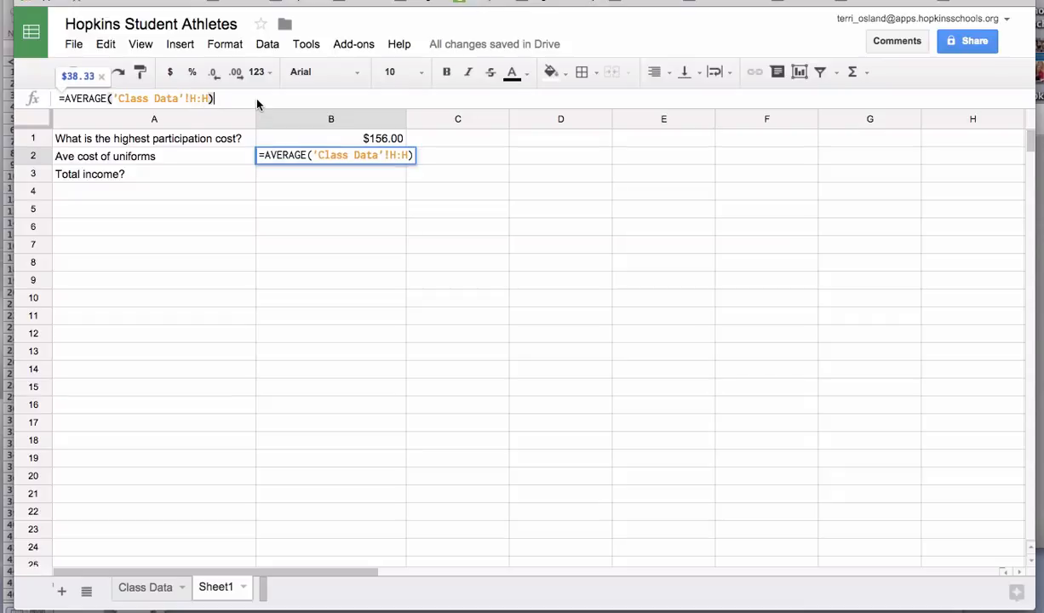
{"action": "left_click", "coordinate": [223, 192]}
Step: Insert a SUM function in Sheet1 cell B3 that references the whole Total Due column J of the Class Data sheet
{"action": "left_click", "coordinate": [300, 174]}
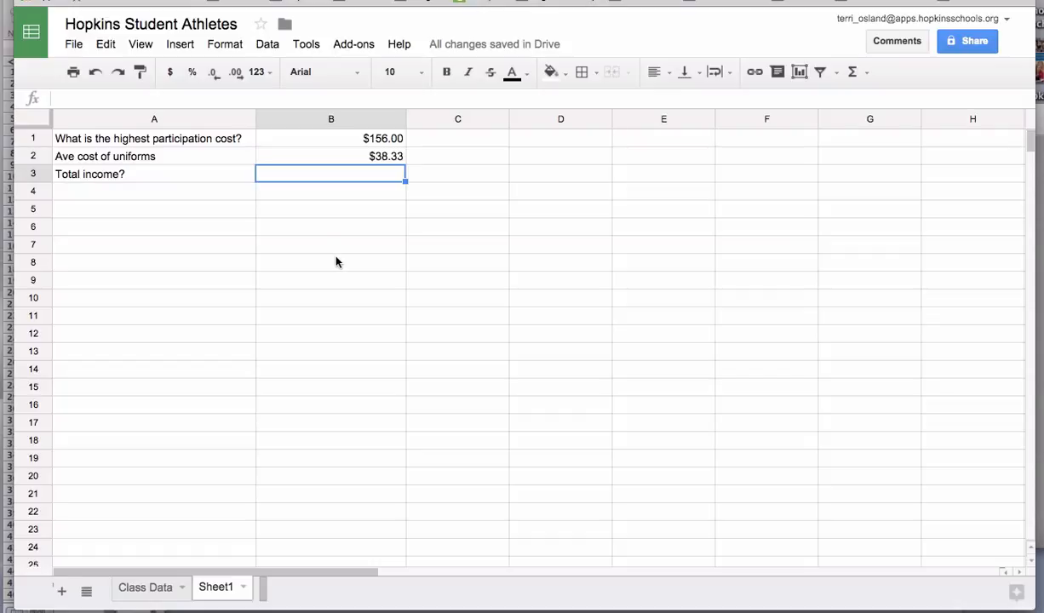
{"action": "left_click", "coordinate": [181, 45]}
{"action": "mouse_move", "coordinate": [214, 262]}
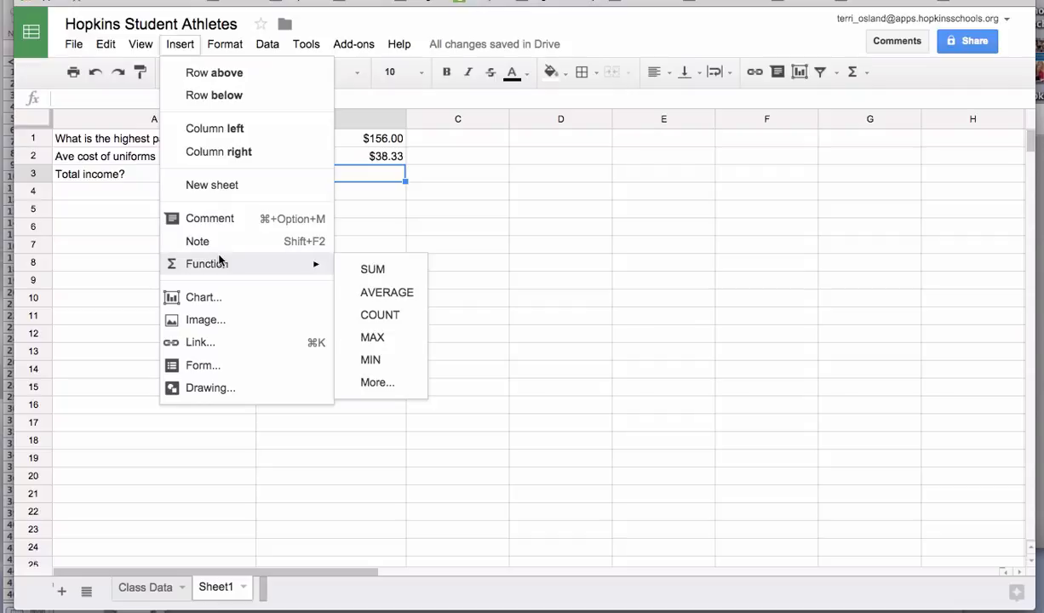
{"action": "left_click", "coordinate": [363, 271]}
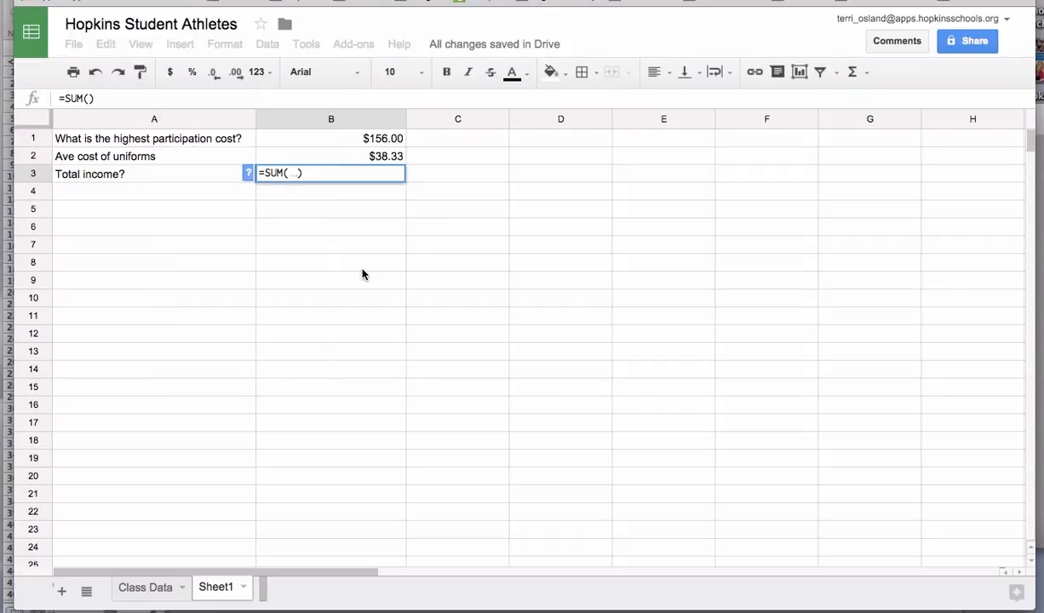
{"action": "left_click", "coordinate": [159, 596]}
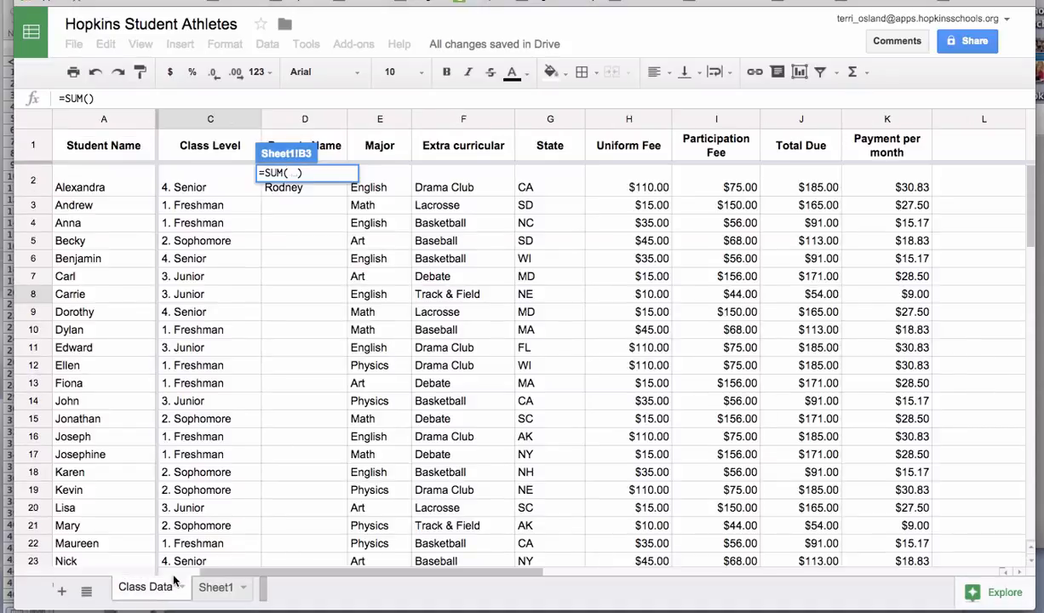
{"action": "left_click", "coordinate": [794, 121]}
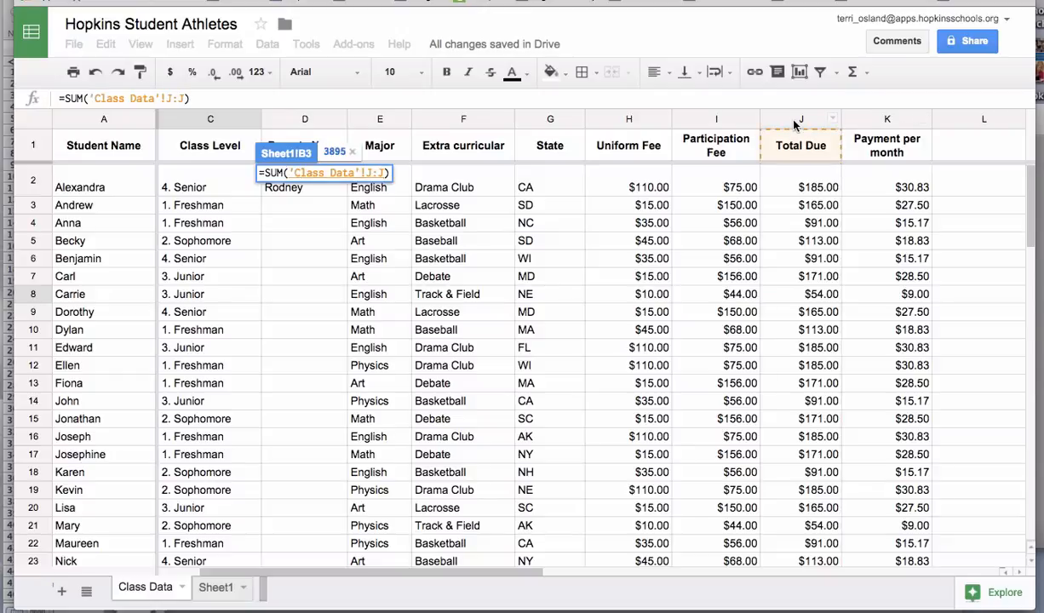
{"action": "key", "text": "Return"}
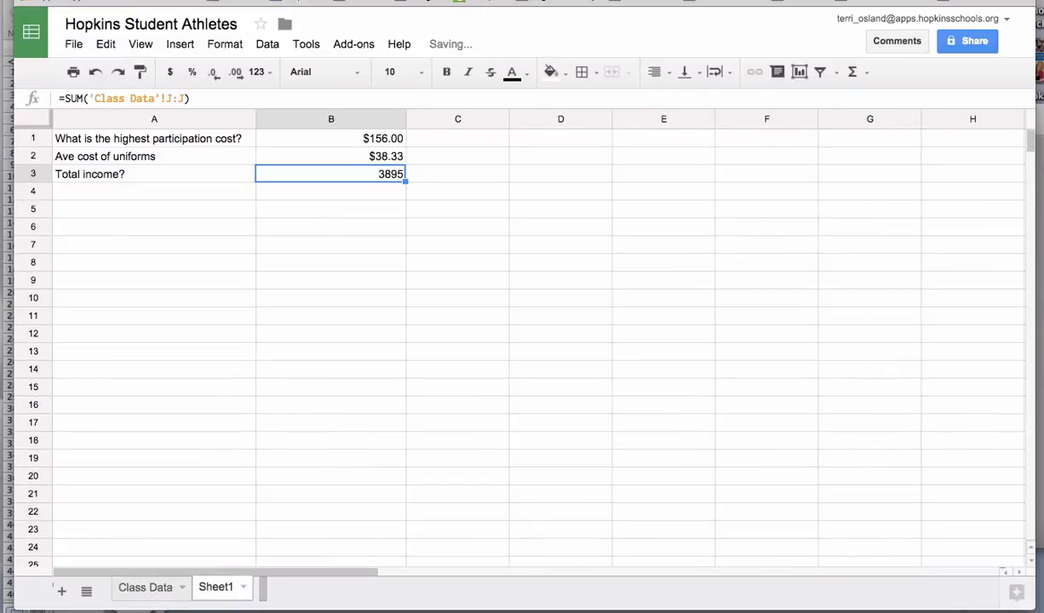
Step: Format the total income result in cell B3 as currency in dollars
{"action": "left_click", "coordinate": [405, 250]}
{"action": "left_click", "coordinate": [385, 175]}
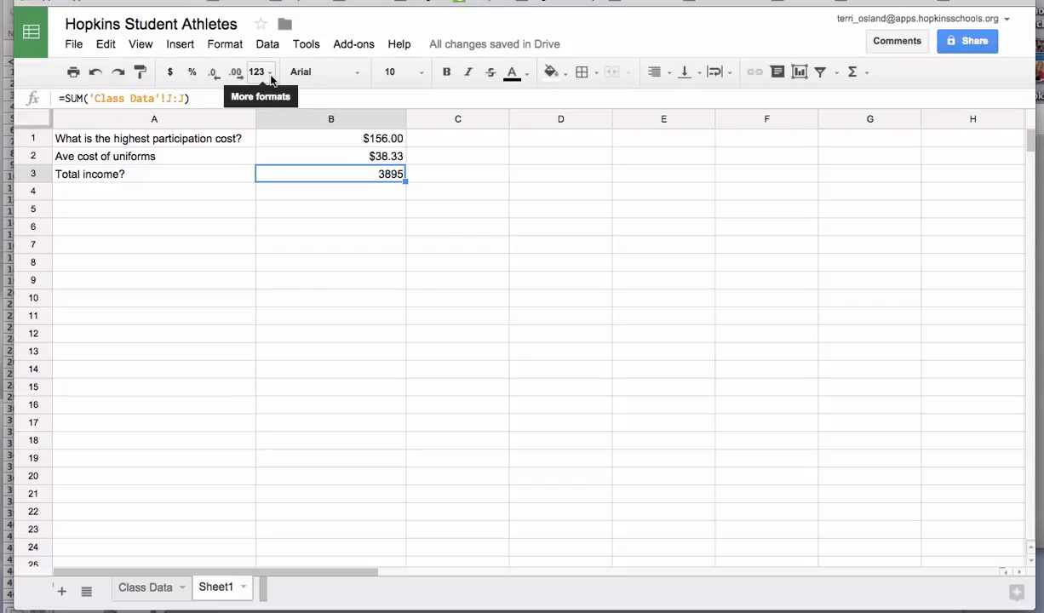
{"action": "left_click", "coordinate": [171, 73]}
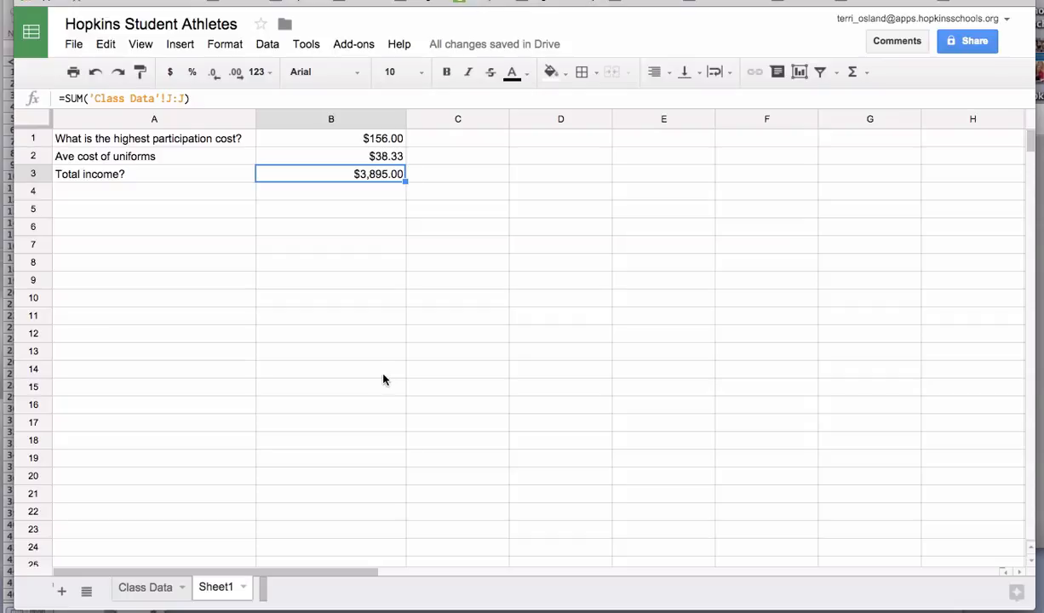
Step: Try building an empty AVERAGE formula in cell C1 from the function suggestions, and clear the cell
{"action": "left_click", "coordinate": [435, 139]}
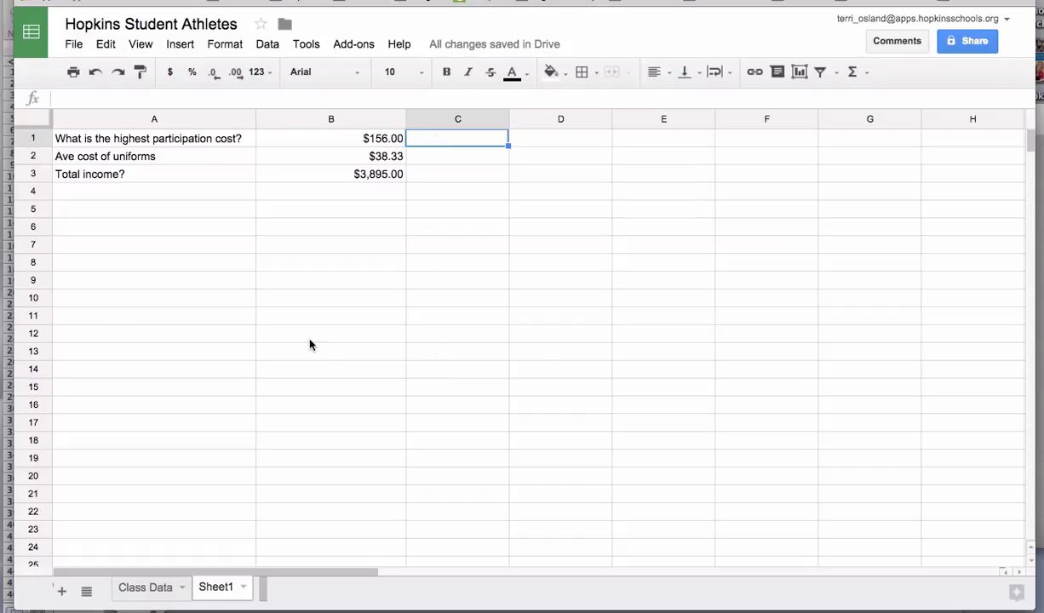
{"action": "type", "text": "="}
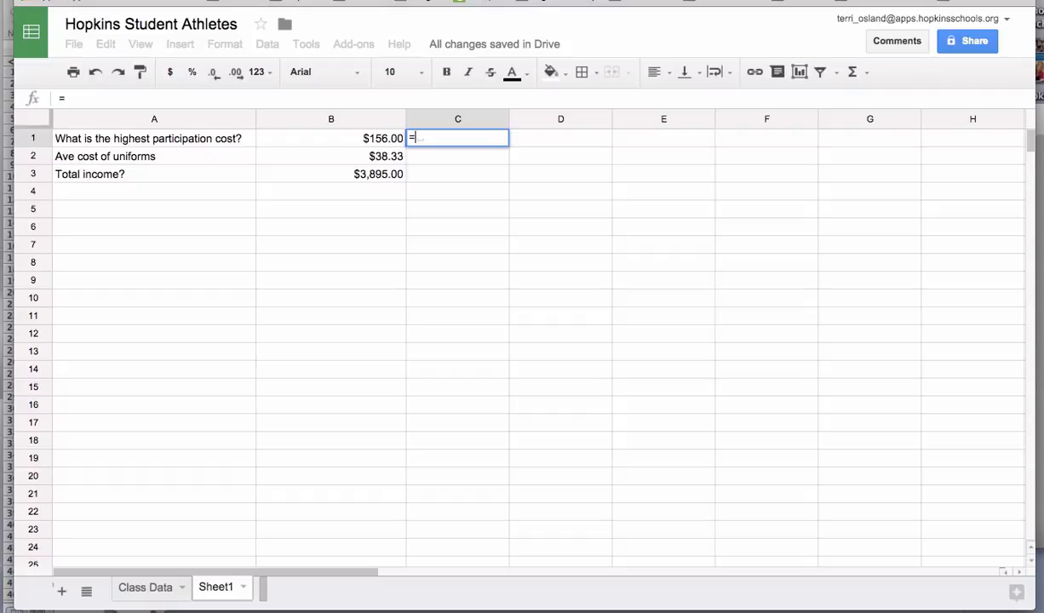
{"action": "type", "text": "a"}
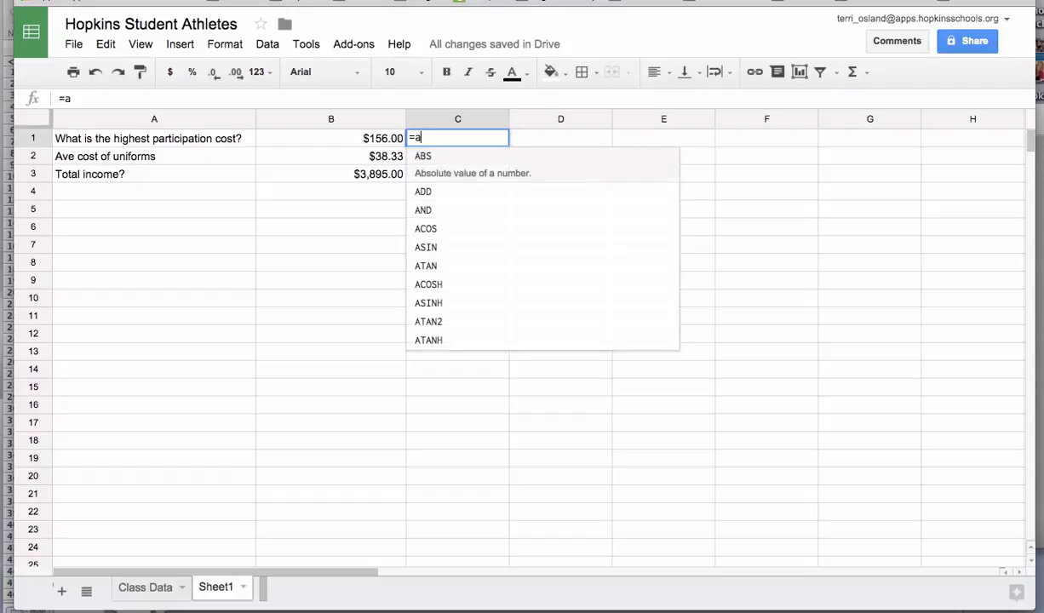
{"action": "type", "text": "ver"}
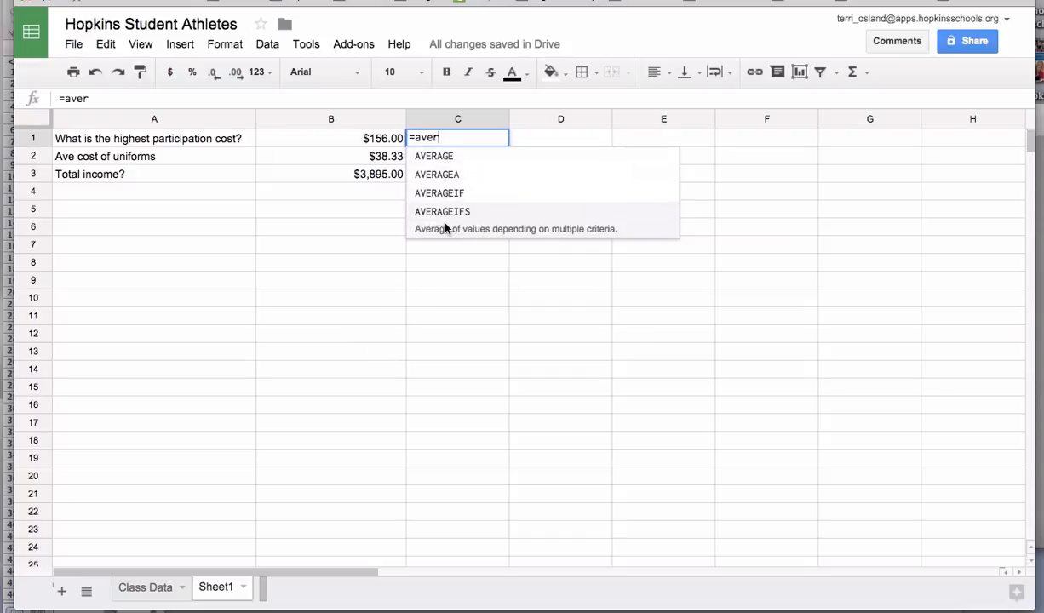
{"action": "left_click", "coordinate": [448, 157]}
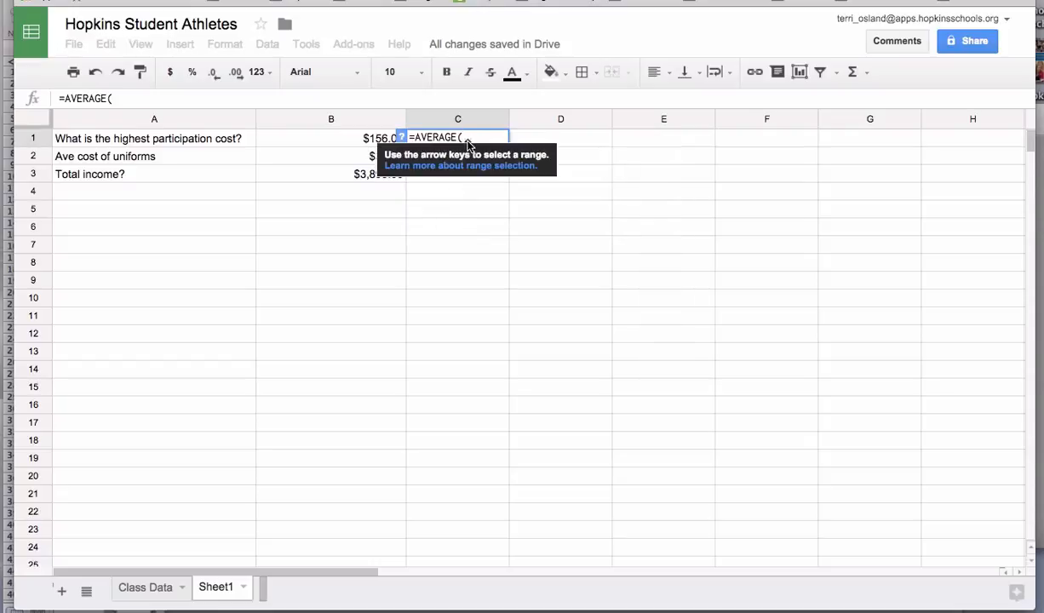
{"action": "type", "text": ")"}
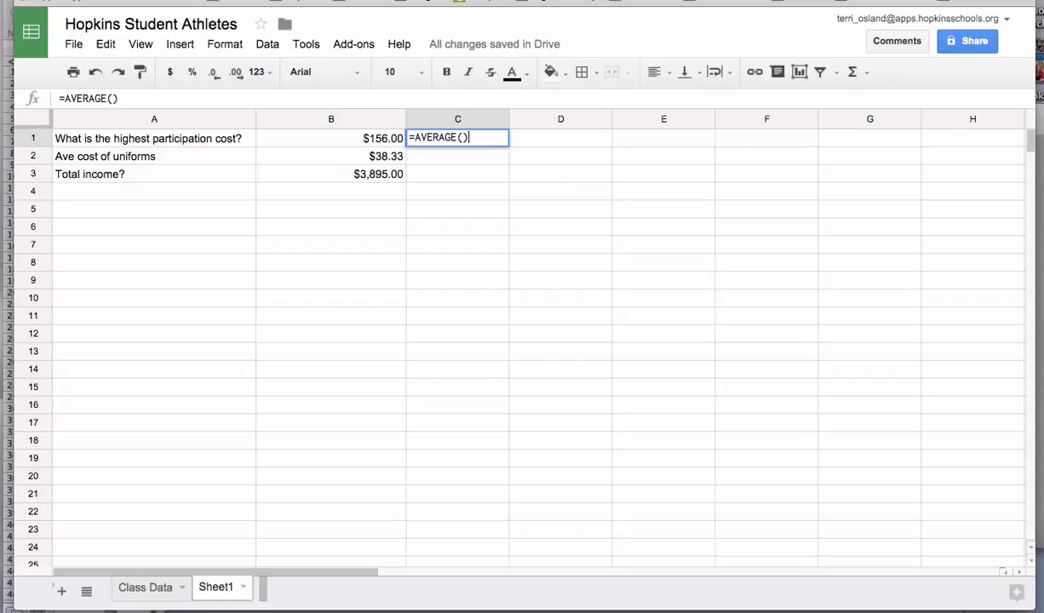
{"action": "left_click", "coordinate": [462, 138]}
{"action": "key", "text": "ctrl+a"}
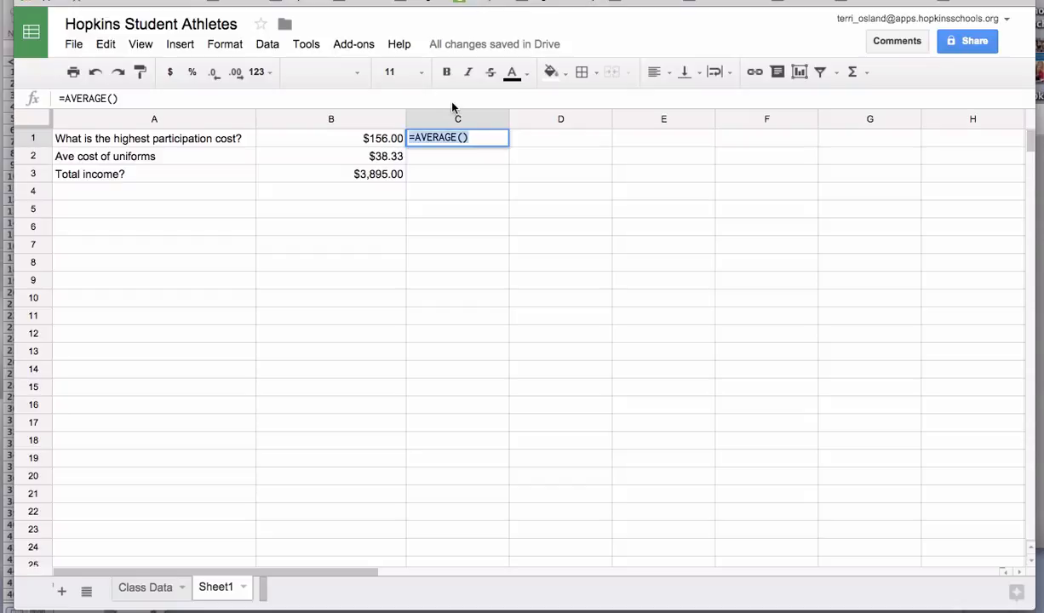
{"action": "key", "text": "BackSpace"}
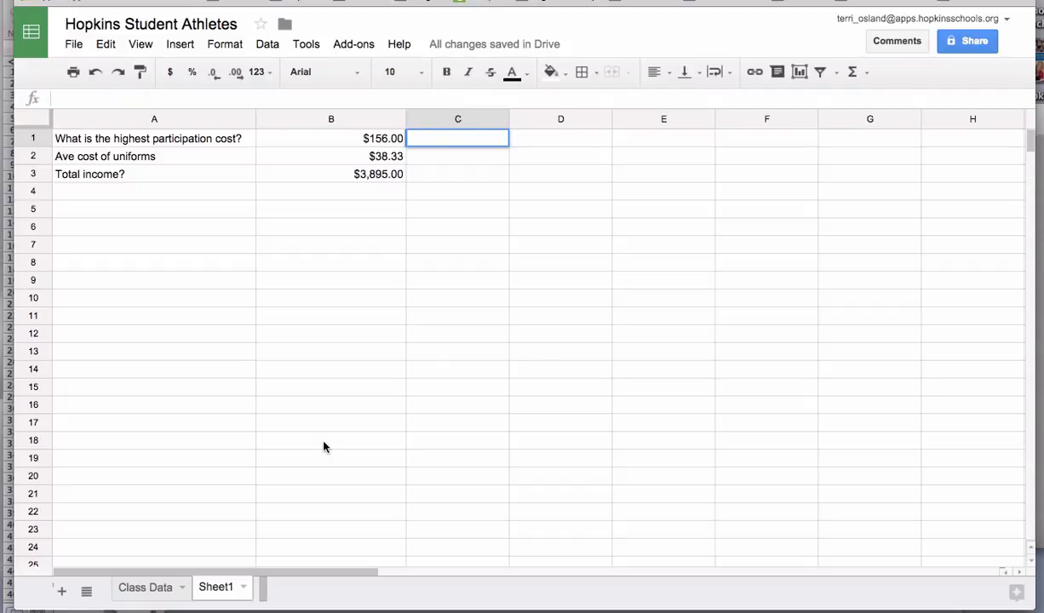